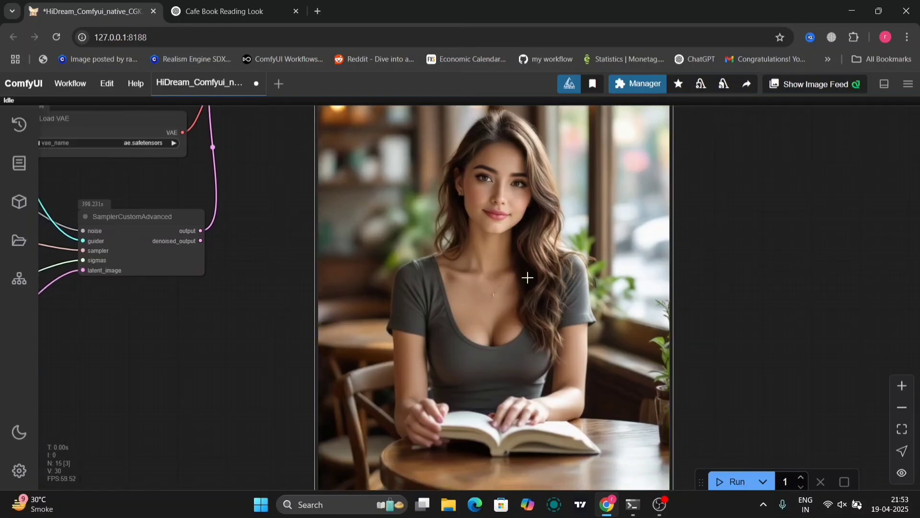
Save the generated portrait of the woman reading a book at a café as an image.
{"action": "right_click", "coordinate": [527, 274]}
{"action": "left_click", "coordinate": [556, 224]}
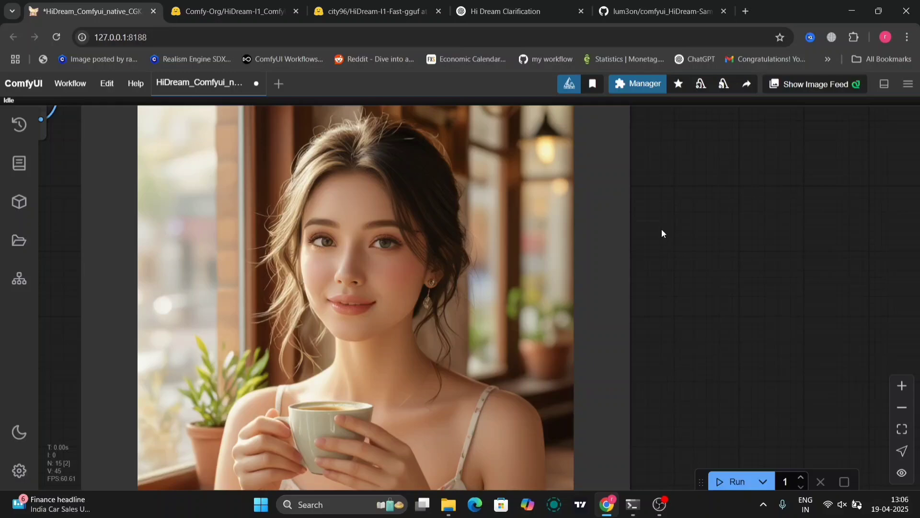
{"action": "scroll", "coordinate": [662, 229], "scroll_direction": "down", "scroll_amount": 5}
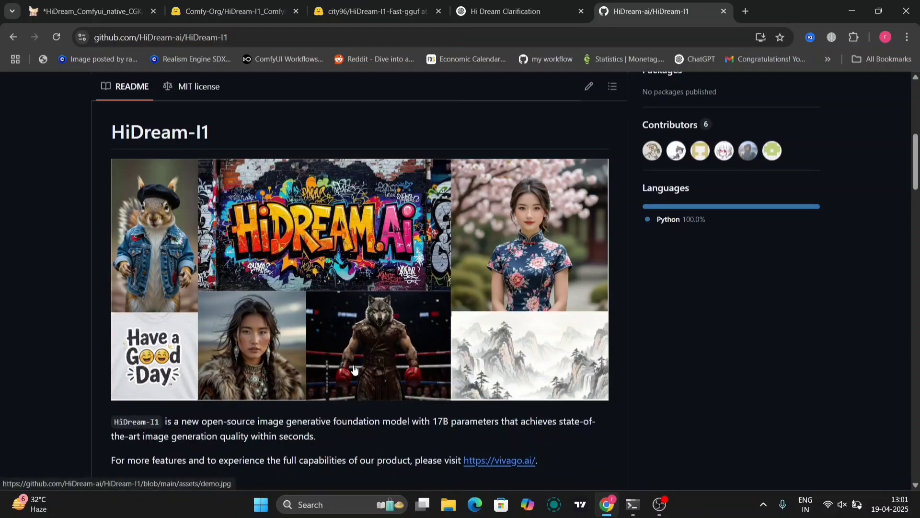
{"action": "scroll", "coordinate": [352, 369], "scroll_direction": "down", "scroll_amount": 3}
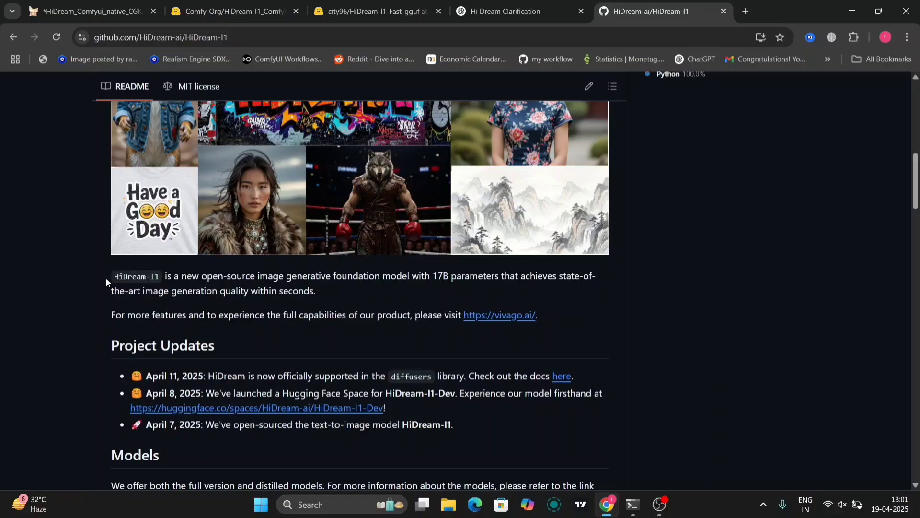
{"action": "left_click_drag", "start_coordinate": [105, 277], "coordinate": [327, 289]}
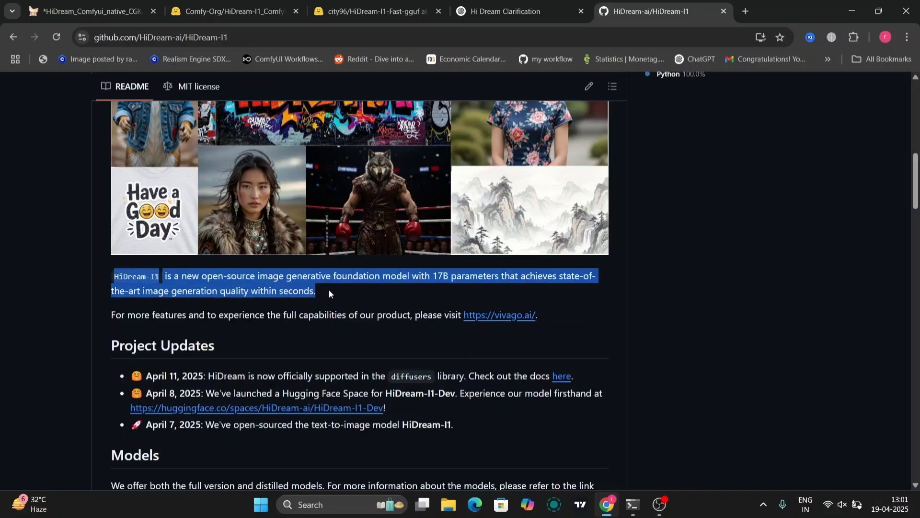
{"action": "left_click", "coordinate": [329, 289]}
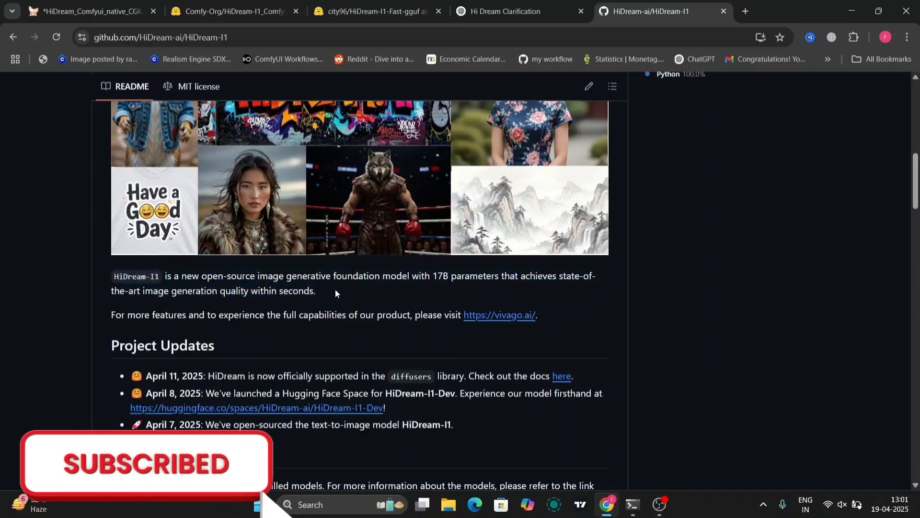
{"action": "left_click_drag", "start_coordinate": [431, 277], "coordinate": [457, 278]}
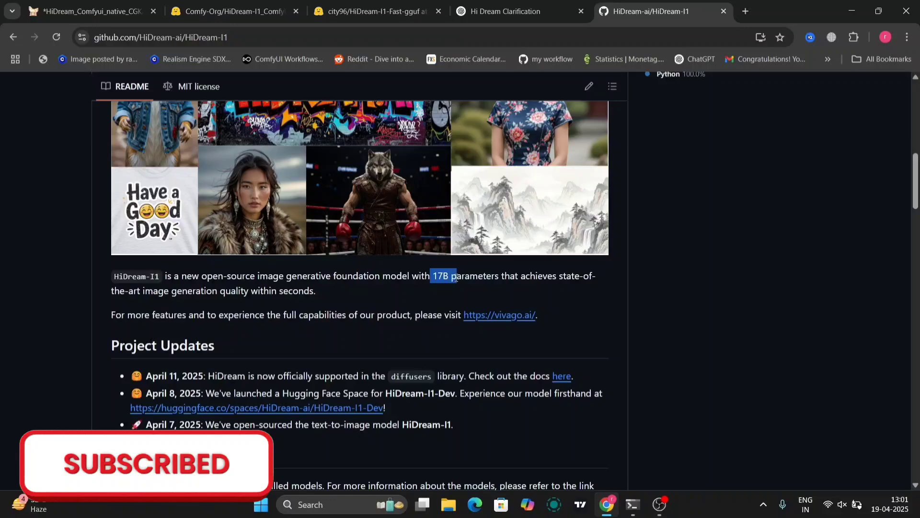
{"action": "left_click", "coordinate": [430, 292]}
{"action": "scroll", "coordinate": [430, 293], "scroll_direction": "down", "scroll_amount": 2}
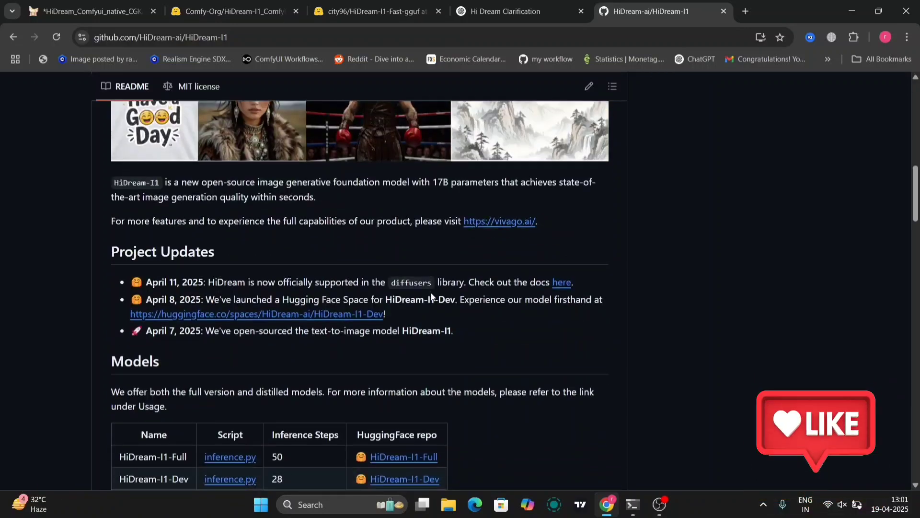
{"action": "scroll", "coordinate": [431, 295], "scroll_direction": "down", "scroll_amount": 1}
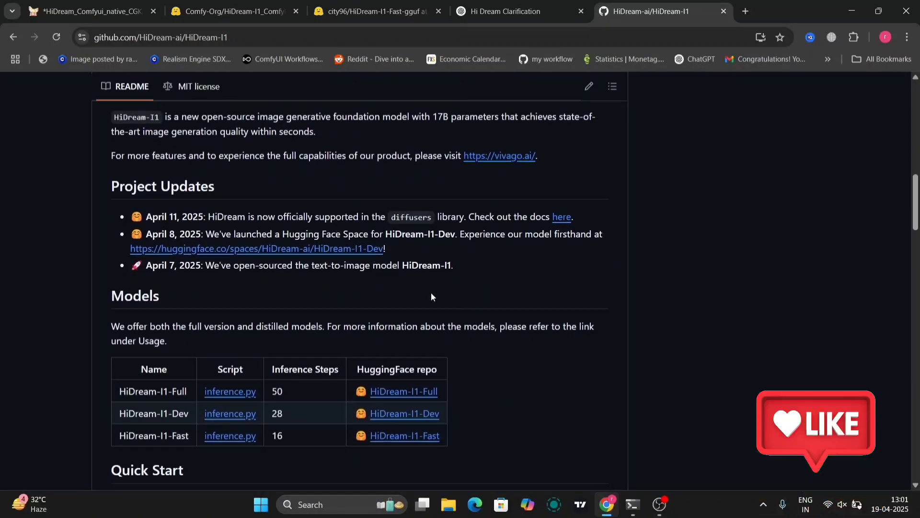
{"action": "scroll", "coordinate": [431, 296], "scroll_direction": "down", "scroll_amount": 1}
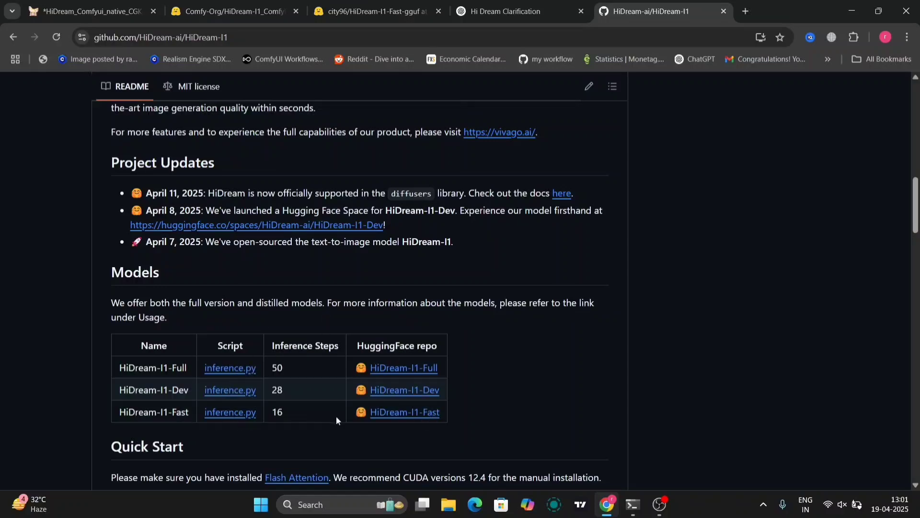
{"action": "scroll", "coordinate": [384, 419], "scroll_direction": "down", "scroll_amount": 2}
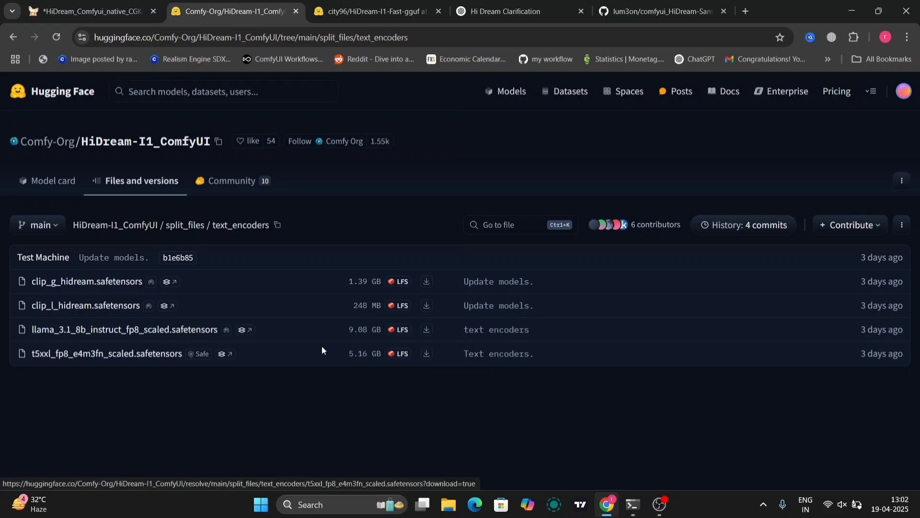
Bring up File Explorer to check the locally installed models.
{"action": "left_click", "coordinate": [442, 515]}
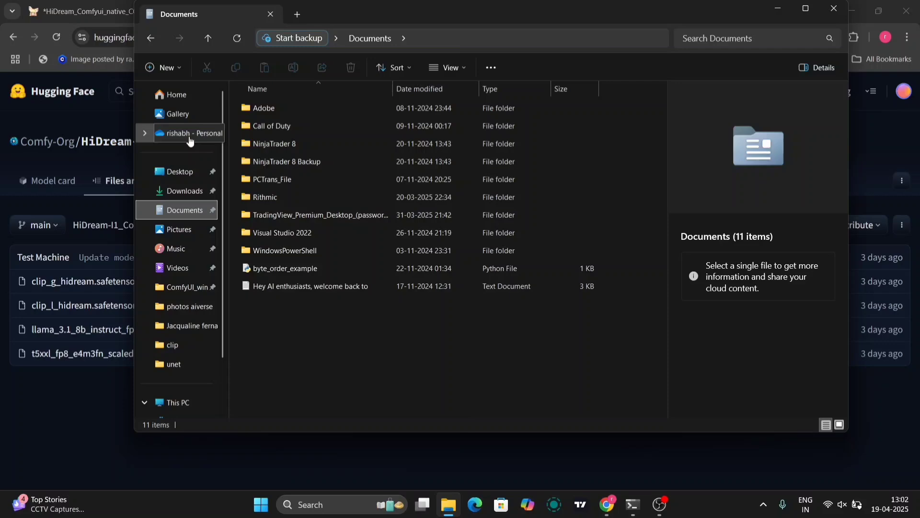
Browse to ComfyUI_windows_portable > ComfyUI > models > clip and confirm the clip_l and llama encoders are there.
{"action": "left_click", "coordinate": [187, 286]}
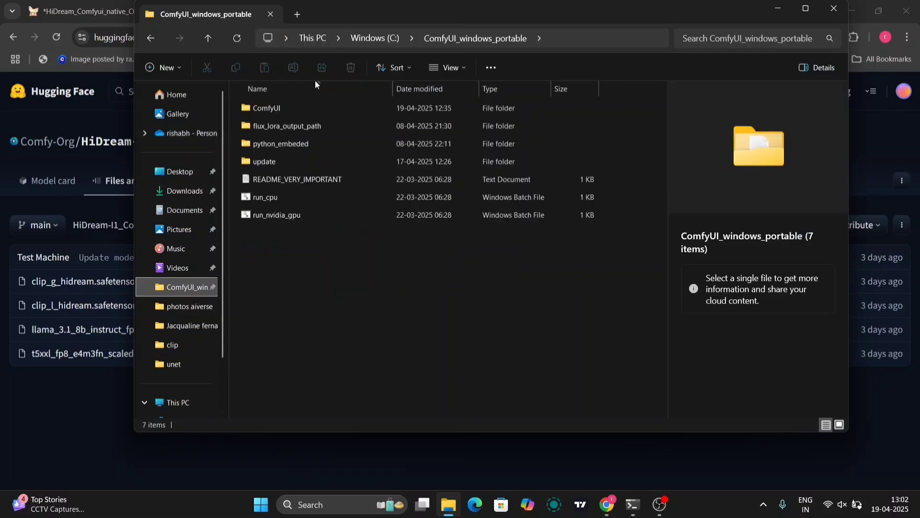
{"action": "double_click", "coordinate": [318, 105]}
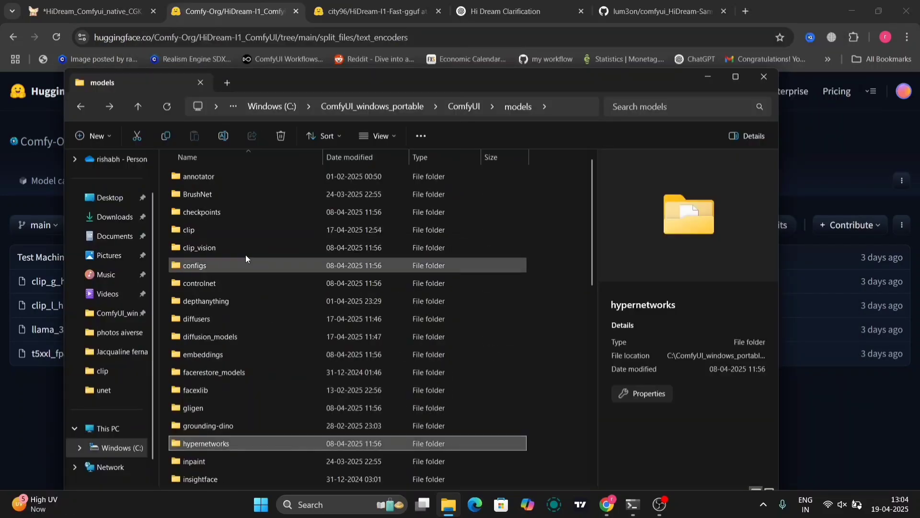
{"action": "double_click", "coordinate": [235, 231]}
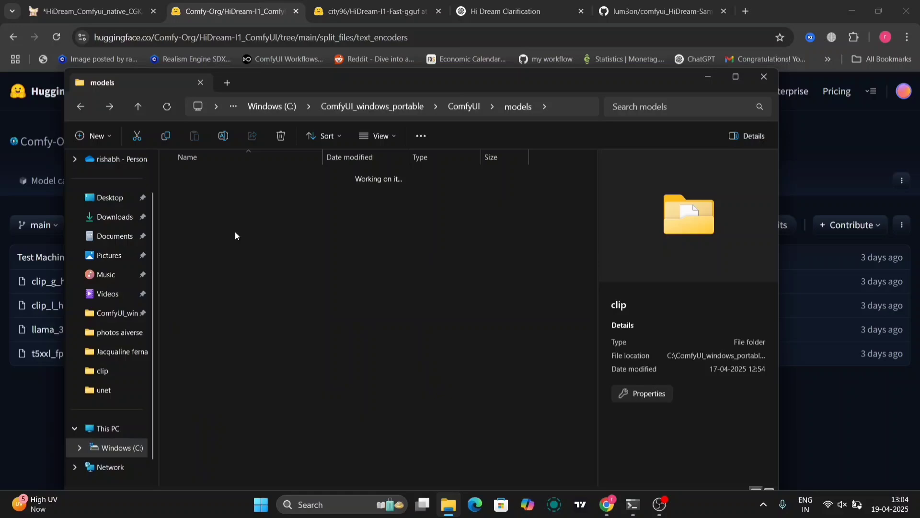
{"action": "left_click_drag", "start_coordinate": [343, 79], "coordinate": [517, 93]}
{"action": "left_click", "coordinate": [413, 228]}
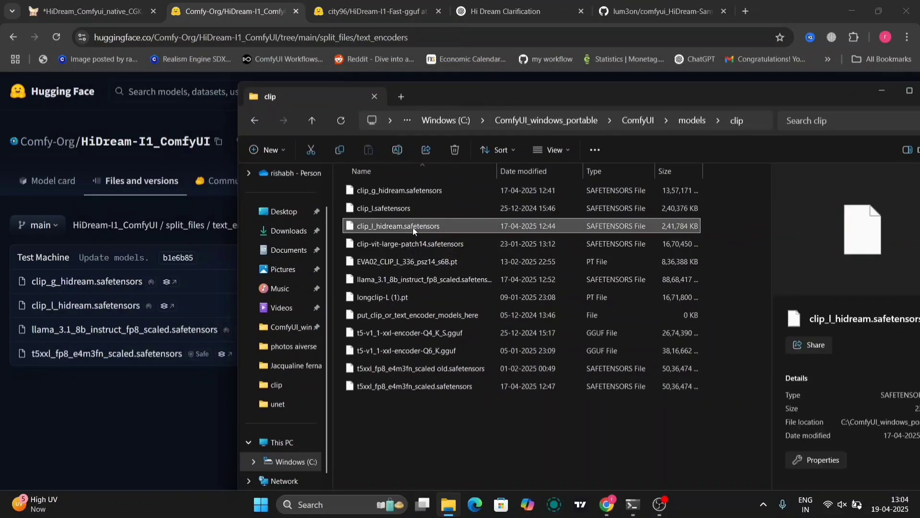
{"action": "left_click", "coordinate": [418, 279]}
{"action": "left_click_drag", "start_coordinate": [625, 94], "coordinate": [383, 92]}
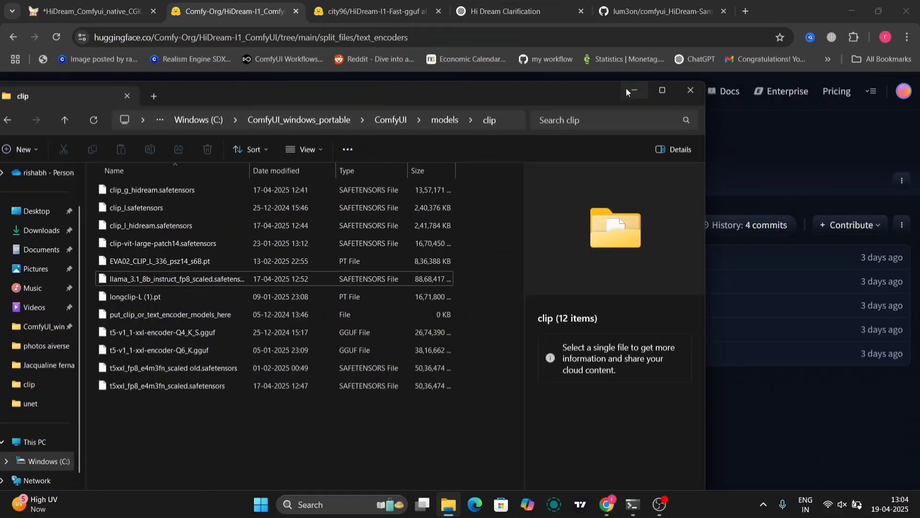
Open split_files > diffusion_models in the HiDream-I1_ComfyUI repo.
{"action": "left_click", "coordinate": [70, 178]}
{"action": "left_click", "coordinate": [135, 182]}
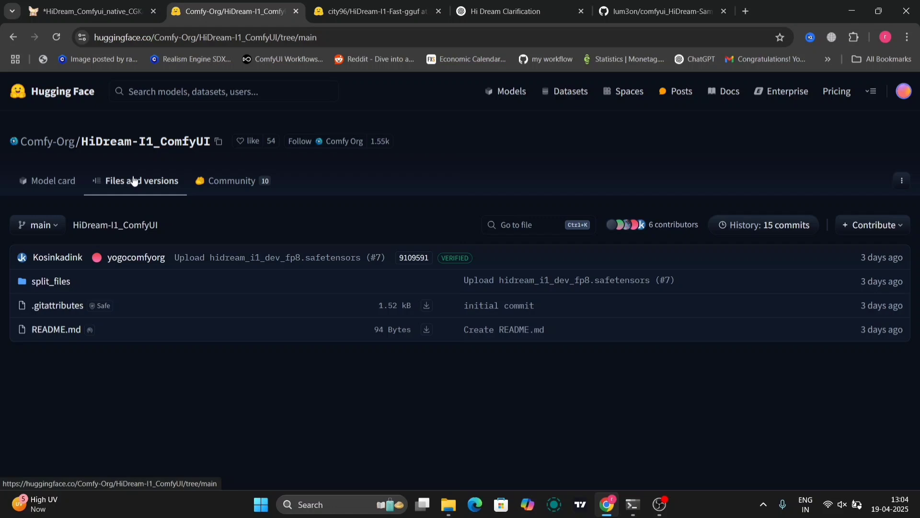
{"action": "left_click", "coordinate": [42, 282]}
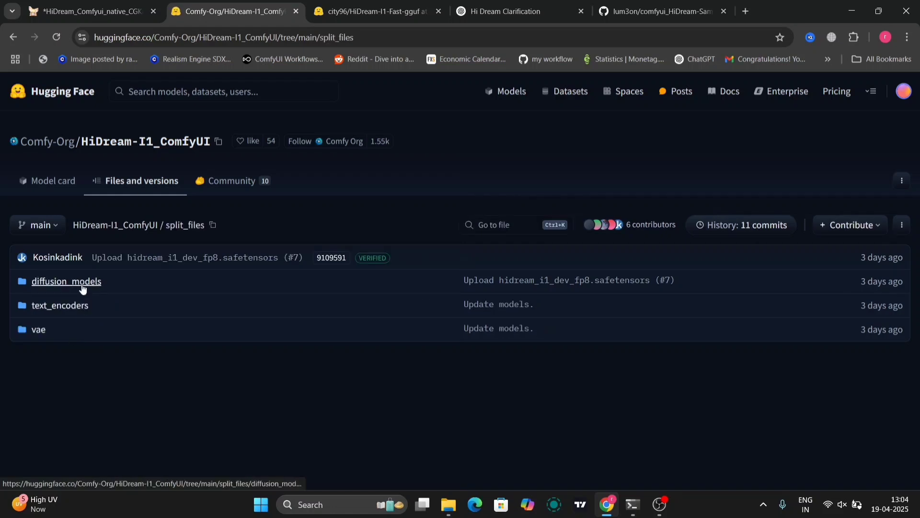
{"action": "left_click", "coordinate": [82, 287]}
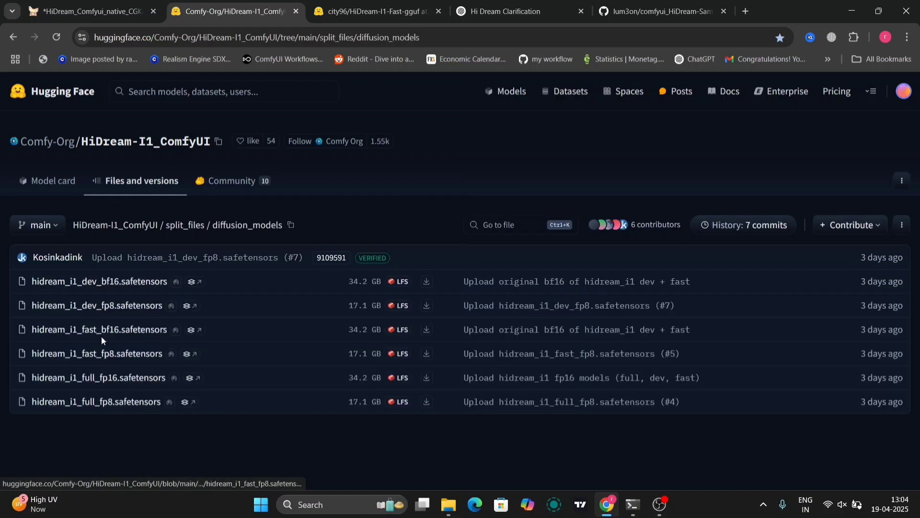
Review the city96 HiDream-I1-Fast-gguf quantized files, then return to the ComfyUI workflow.
{"action": "left_click", "coordinate": [391, 3]}
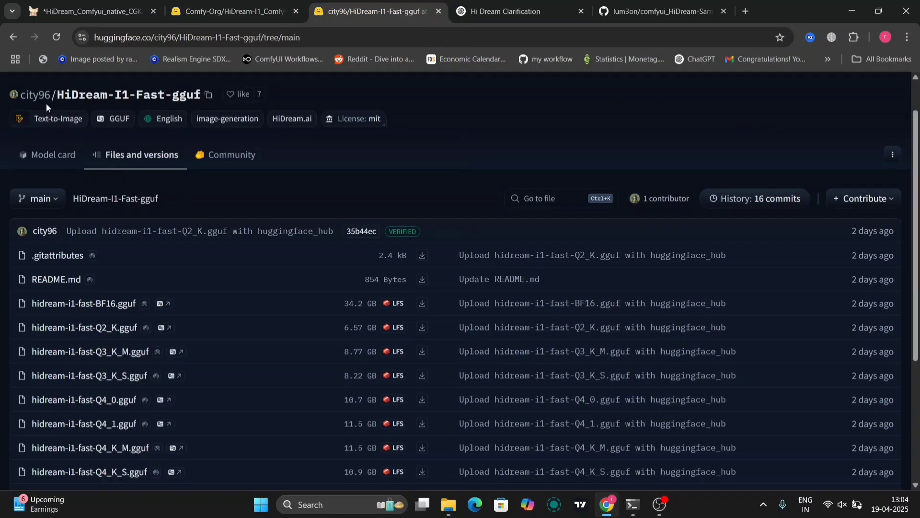
{"action": "scroll", "coordinate": [213, 281], "scroll_direction": "down", "scroll_amount": 3}
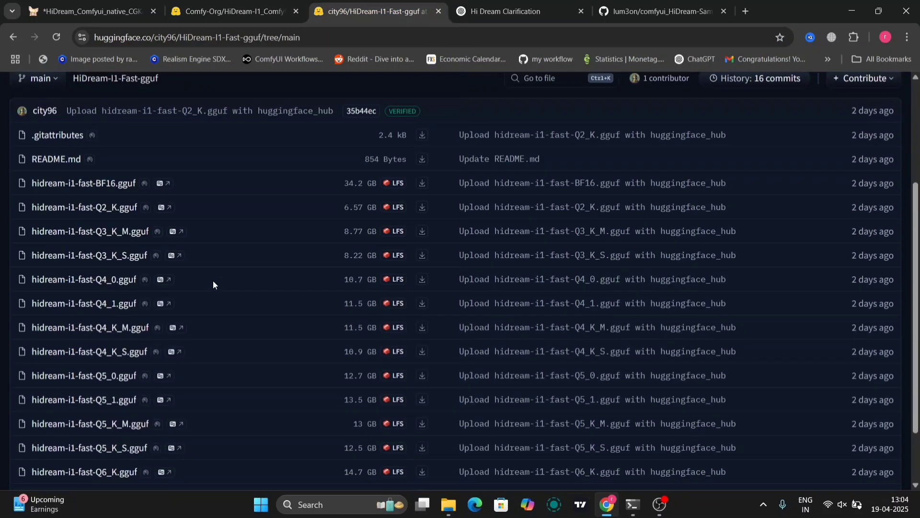
{"action": "scroll", "coordinate": [213, 280], "scroll_direction": "down", "scroll_amount": 1}
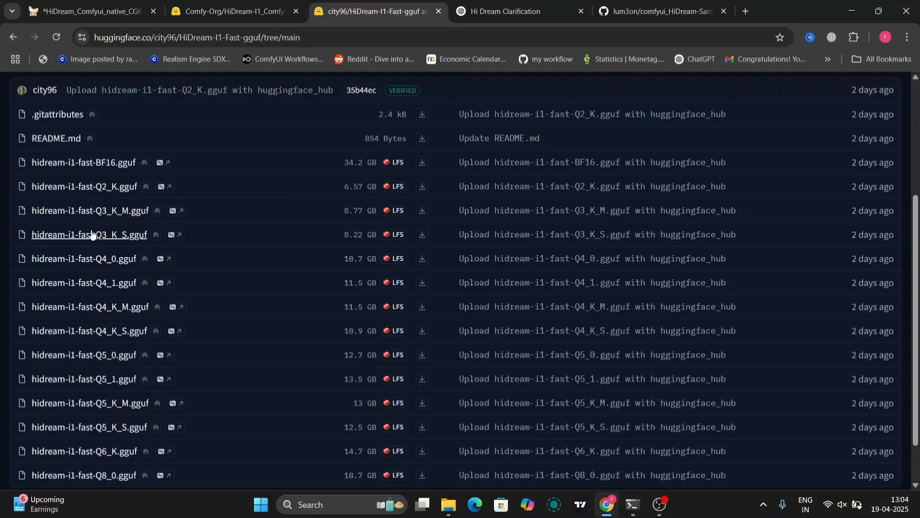
{"action": "scroll", "coordinate": [98, 331], "scroll_direction": "down", "scroll_amount": 1}
{"action": "scroll", "coordinate": [99, 359], "scroll_direction": "up", "scroll_amount": 4}
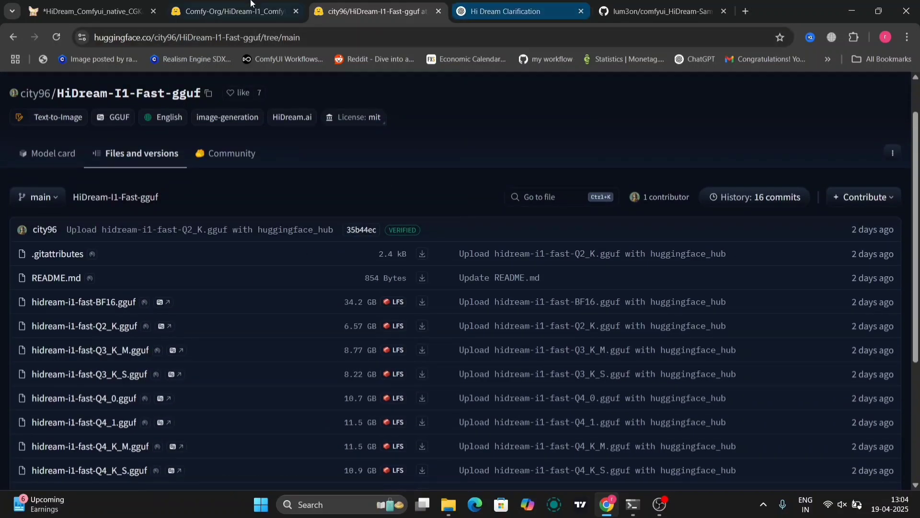
{"action": "left_click", "coordinate": [67, 3]}
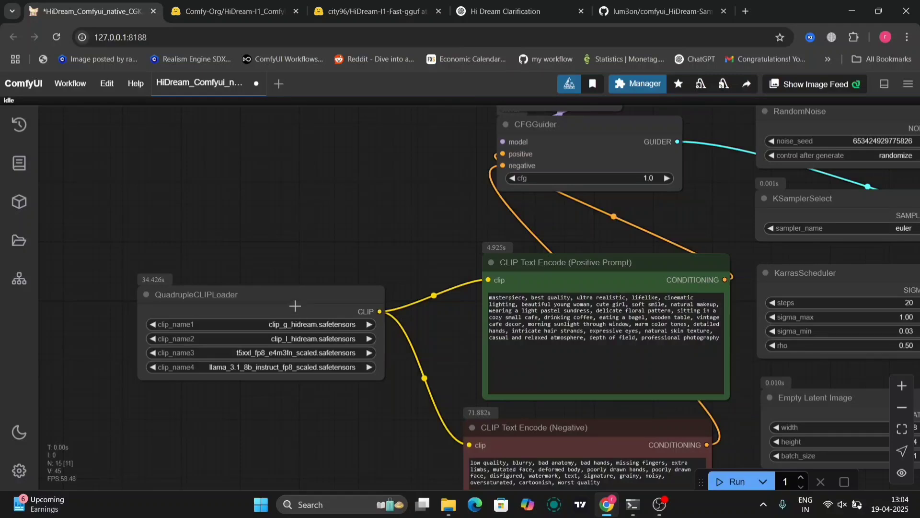
Move the QuadrupleCLIPLoader node lower and run Manager's Install Missing Custom Nodes check, finding none.
{"action": "left_click_drag", "start_coordinate": [301, 298], "coordinate": [290, 324]}
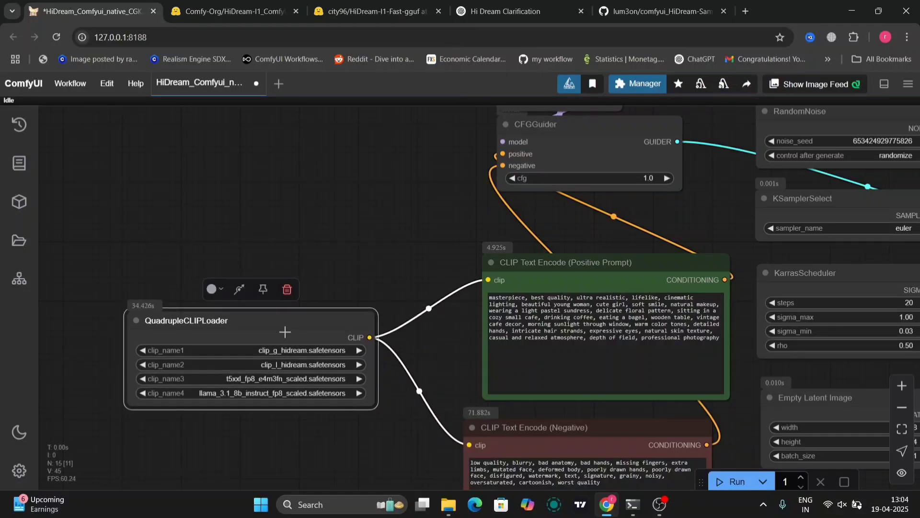
{"action": "left_click", "coordinate": [369, 260]}
{"action": "left_click", "coordinate": [640, 84]}
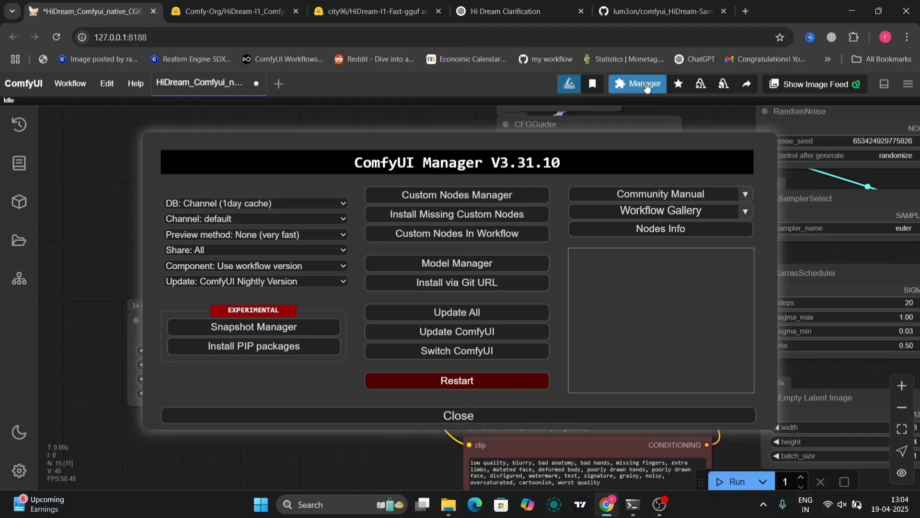
{"action": "left_click", "coordinate": [527, 217]}
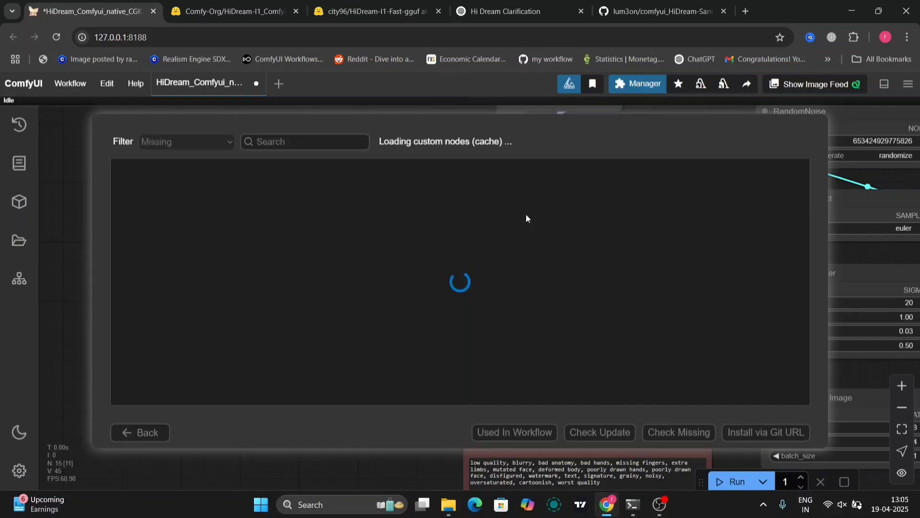
{"action": "left_click", "coordinate": [143, 434]}
{"action": "left_click", "coordinate": [222, 420]}
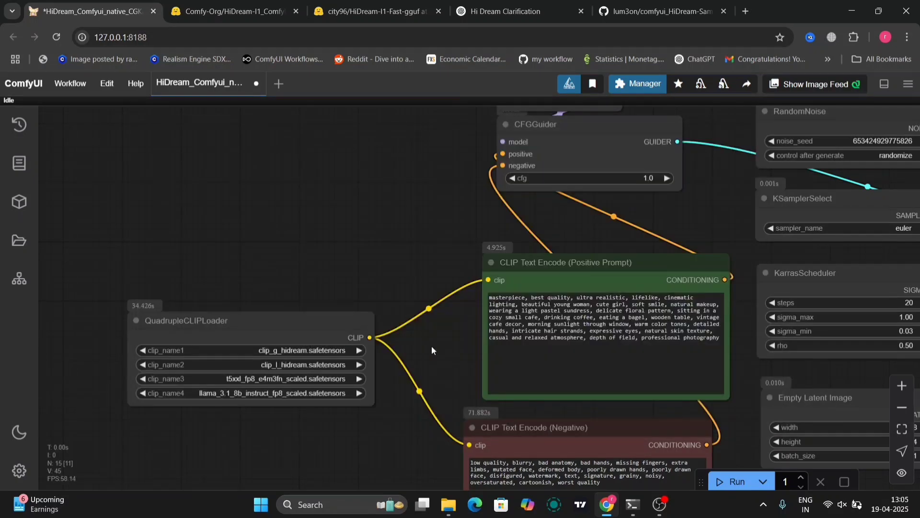
{"action": "left_click_drag", "start_coordinate": [443, 333], "coordinate": [277, 517]}
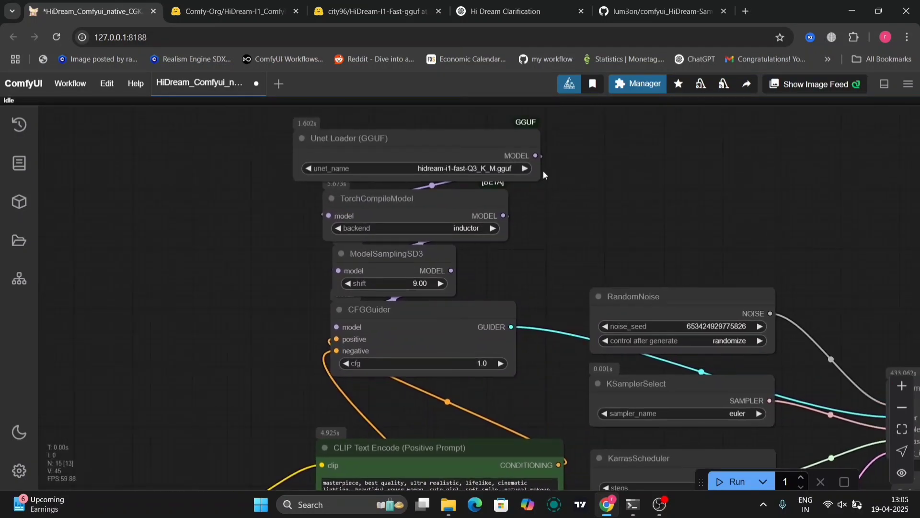
{"action": "left_click_drag", "start_coordinate": [544, 174], "coordinate": [557, 246]}
{"action": "left_click", "coordinate": [505, 238]}
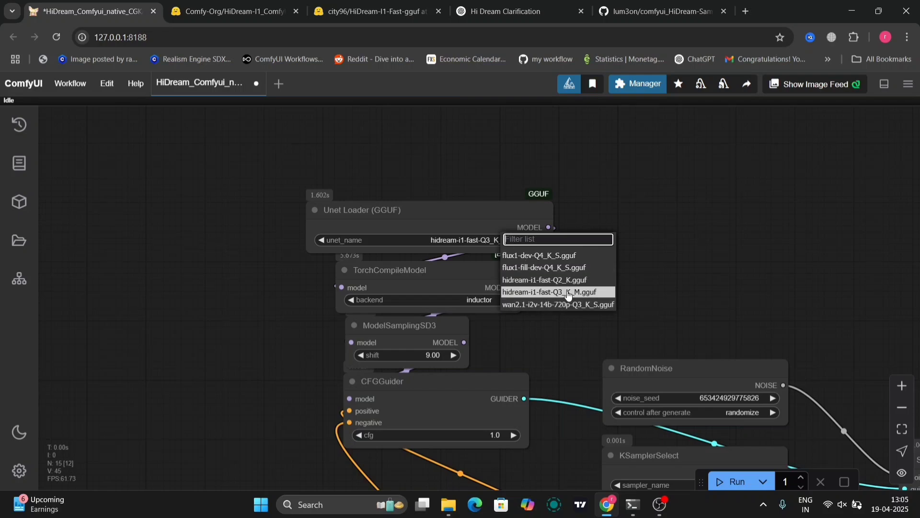
{"action": "left_click", "coordinate": [702, 284]}
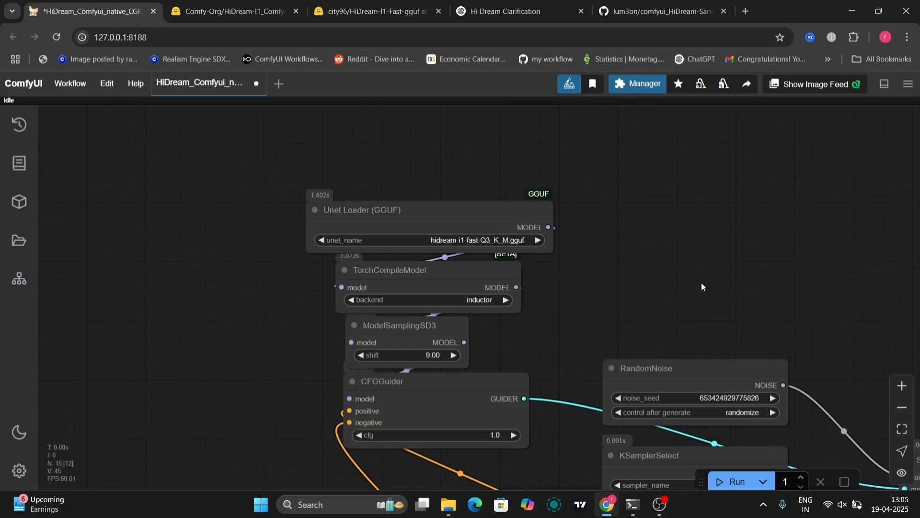
{"action": "left_click_drag", "start_coordinate": [565, 324], "coordinate": [513, 227]}
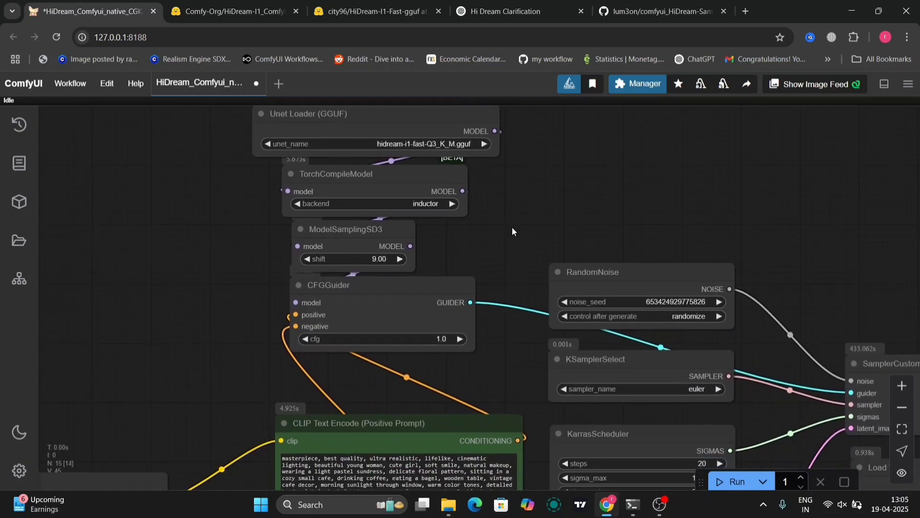
{"action": "left_click", "coordinate": [369, 259]}
{"action": "left_click_drag", "start_coordinate": [448, 454], "coordinate": [447, 254]}
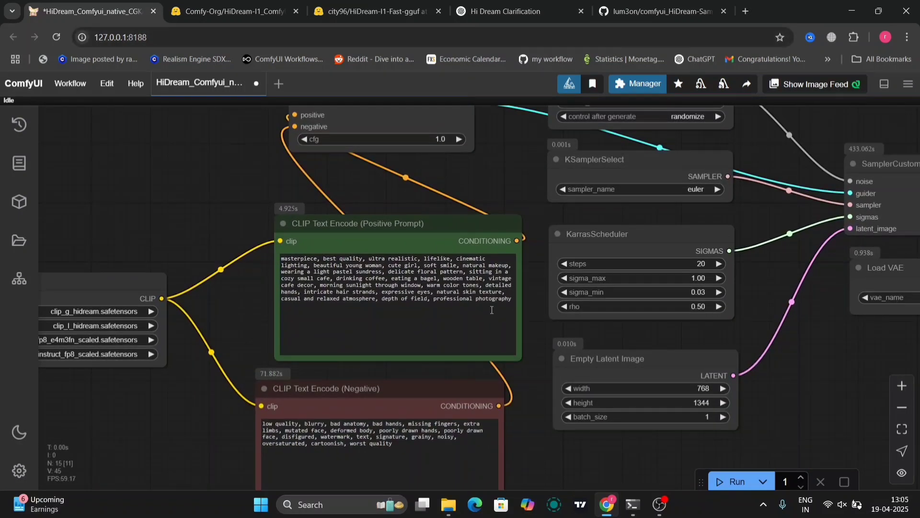
{"action": "left_click_drag", "start_coordinate": [513, 309], "coordinate": [252, 257]}
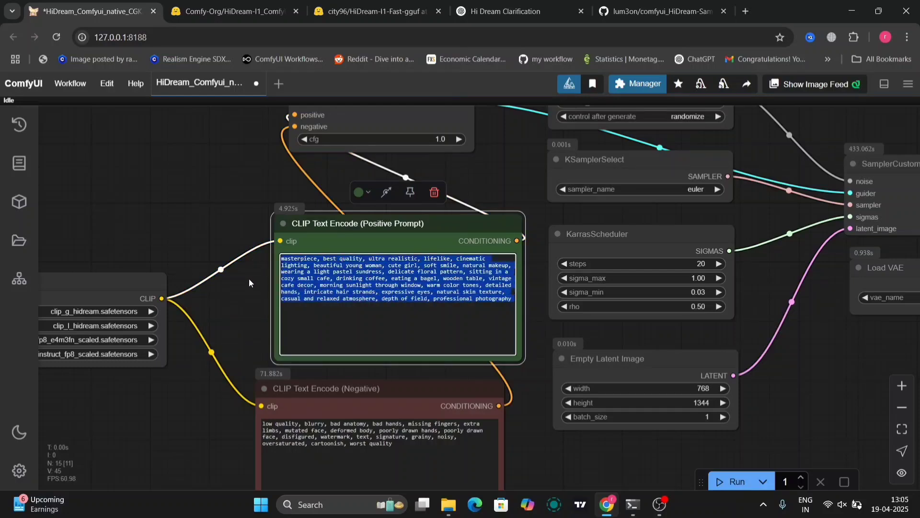
{"action": "left_click", "coordinate": [305, 299]}
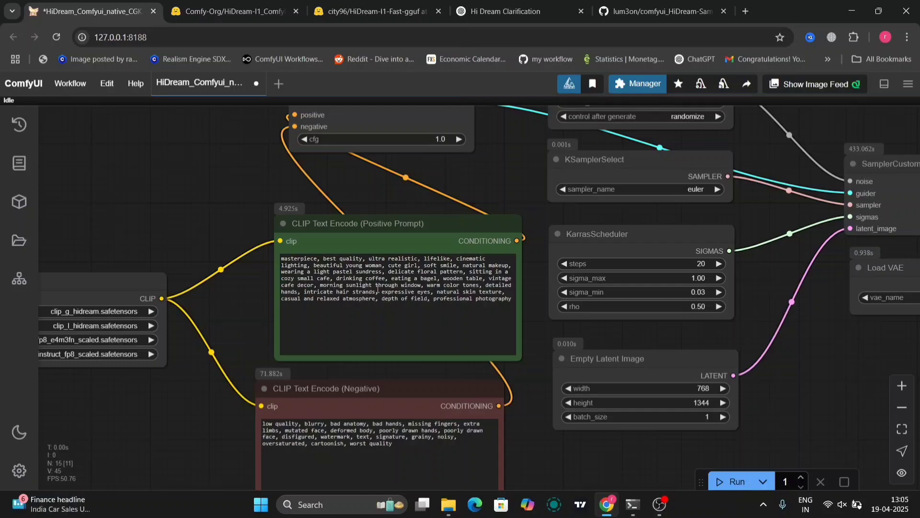
{"action": "scroll", "coordinate": [623, 249], "scroll_direction": "up", "scroll_amount": 1}
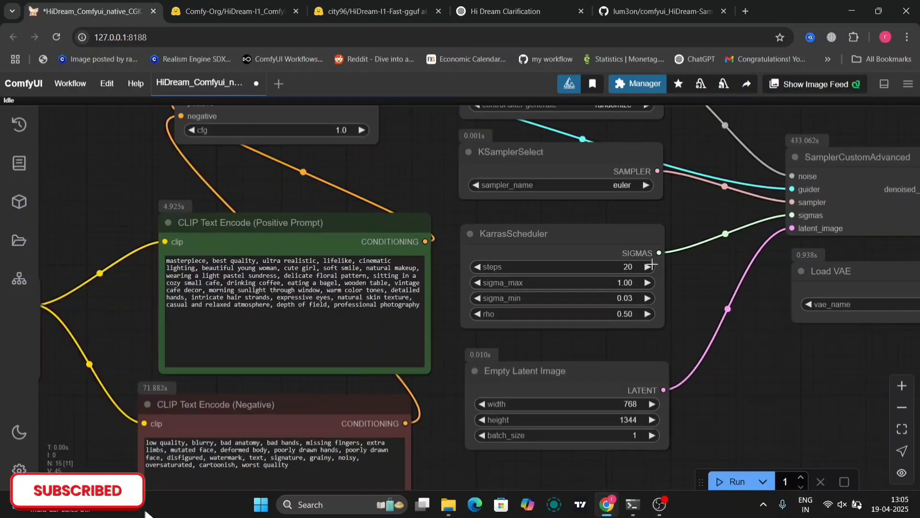
{"action": "left_click", "coordinate": [622, 265]}
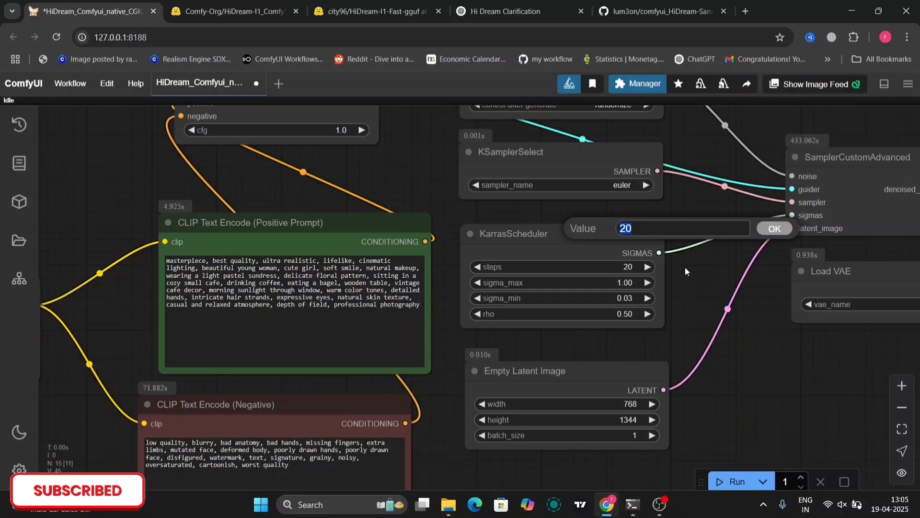
{"action": "left_click_drag", "start_coordinate": [708, 275], "coordinate": [615, 377]}
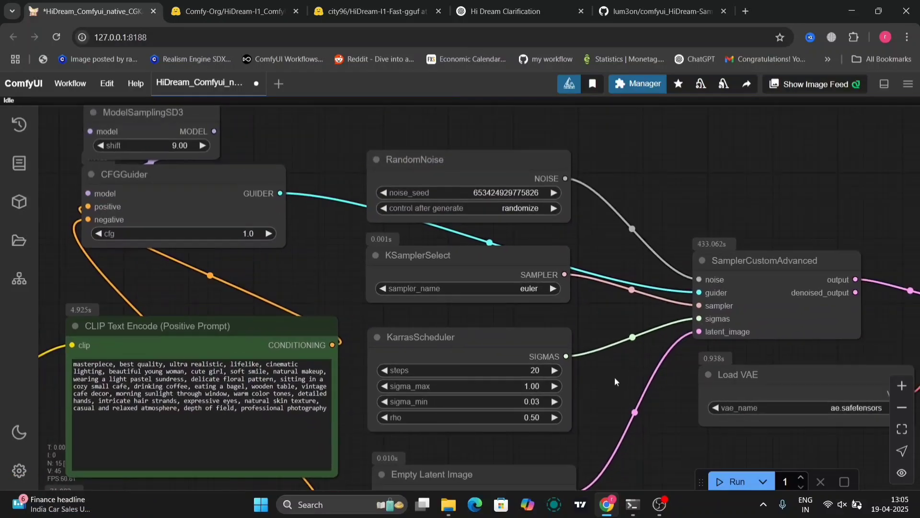
Resize the Save Image node to about 540x800 to show the café portrait with the coffee cup.
{"action": "scroll", "coordinate": [614, 377], "scroll_direction": "down", "scroll_amount": 5}
{"action": "left_click_drag", "start_coordinate": [738, 429], "coordinate": [293, 268]}
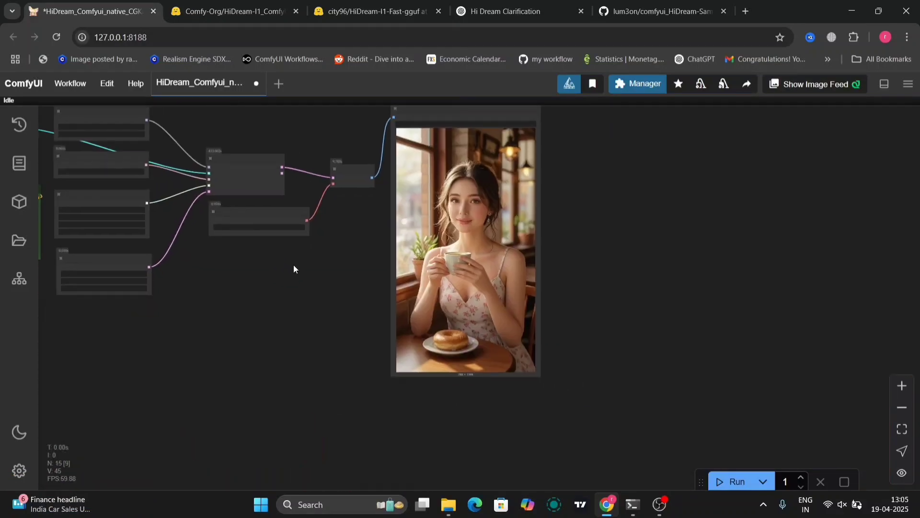
{"action": "left_click", "coordinate": [535, 373]}
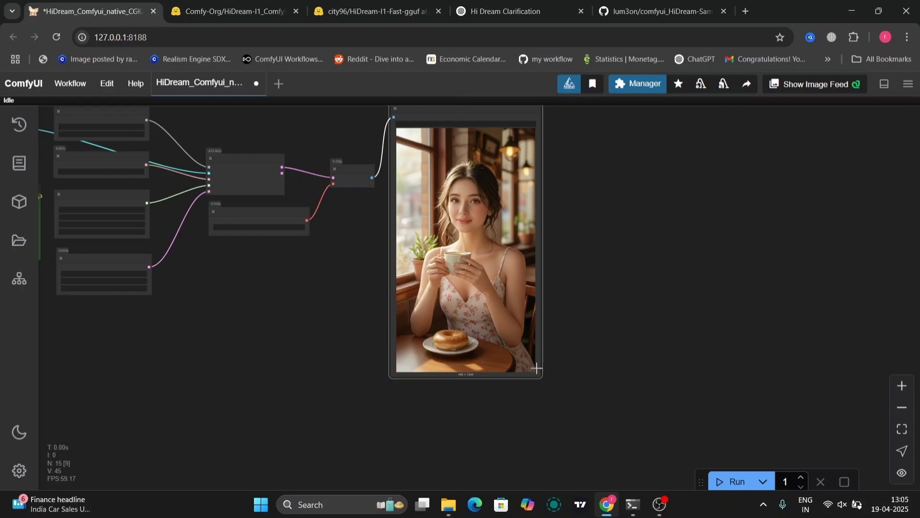
{"action": "left_click_drag", "start_coordinate": [539, 376], "coordinate": [647, 481]}
{"action": "scroll", "coordinate": [662, 228], "scroll_direction": "up", "scroll_amount": 6}
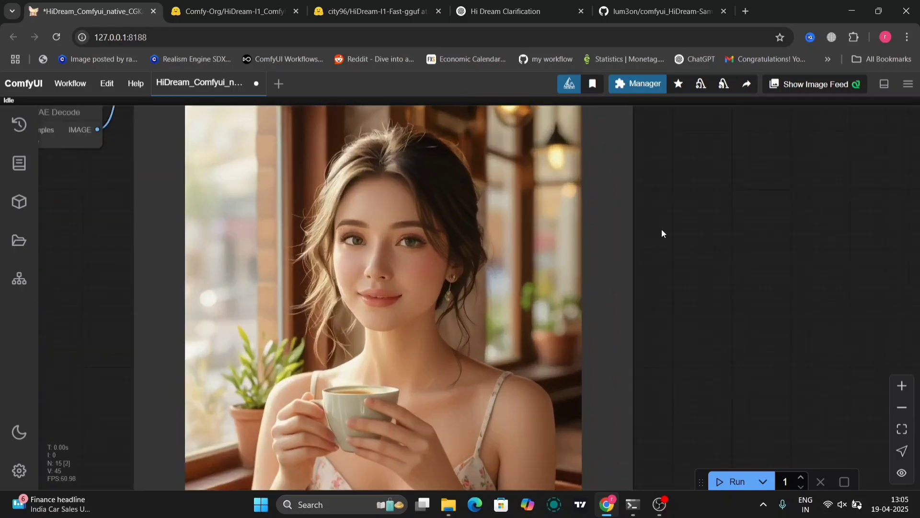
{"action": "scroll", "coordinate": [662, 229], "scroll_direction": "down", "scroll_amount": 5}
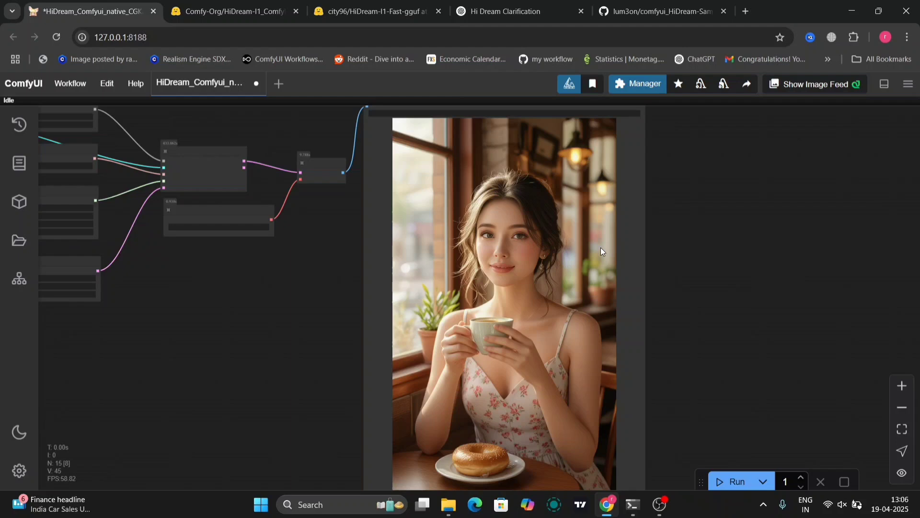
{"action": "right_click", "coordinate": [510, 278]}
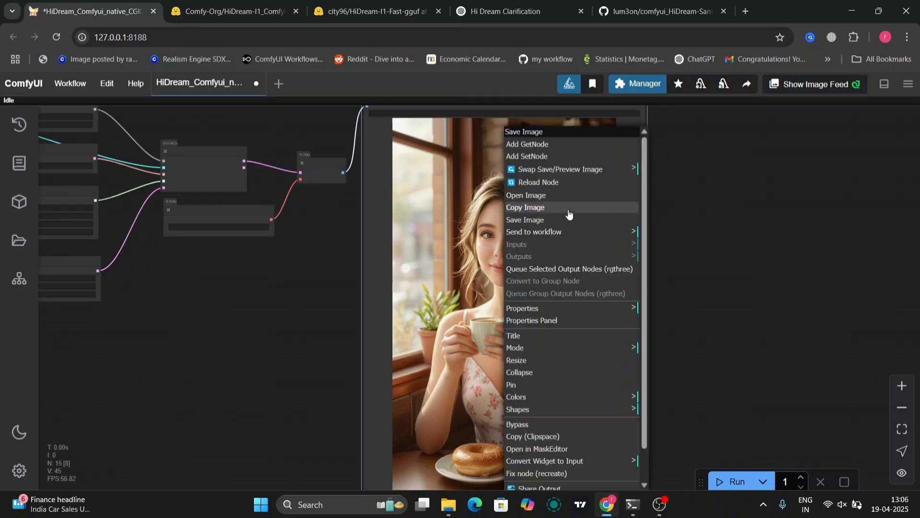
Download the café portrait and look over the scheduler and sampler nodes.
{"action": "left_click", "coordinate": [543, 219]}
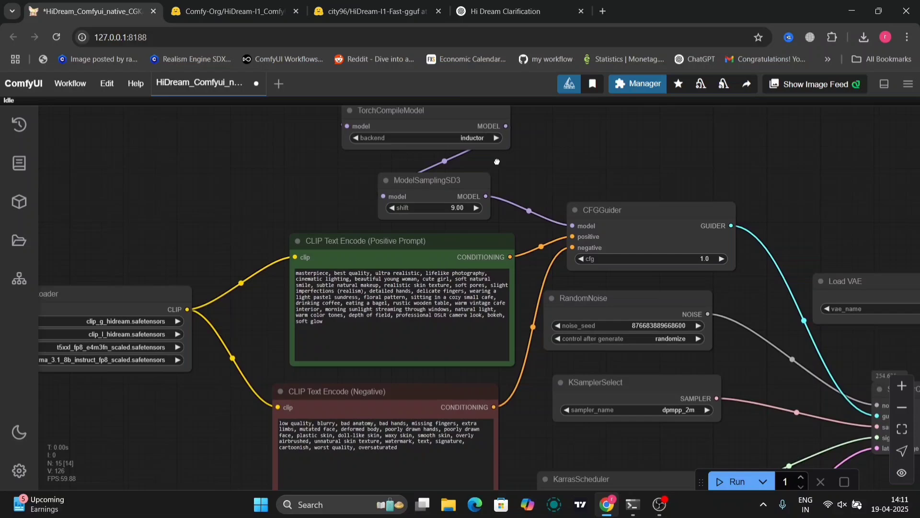
{"action": "scroll", "coordinate": [470, 228], "scroll_direction": "up", "scroll_amount": 5}
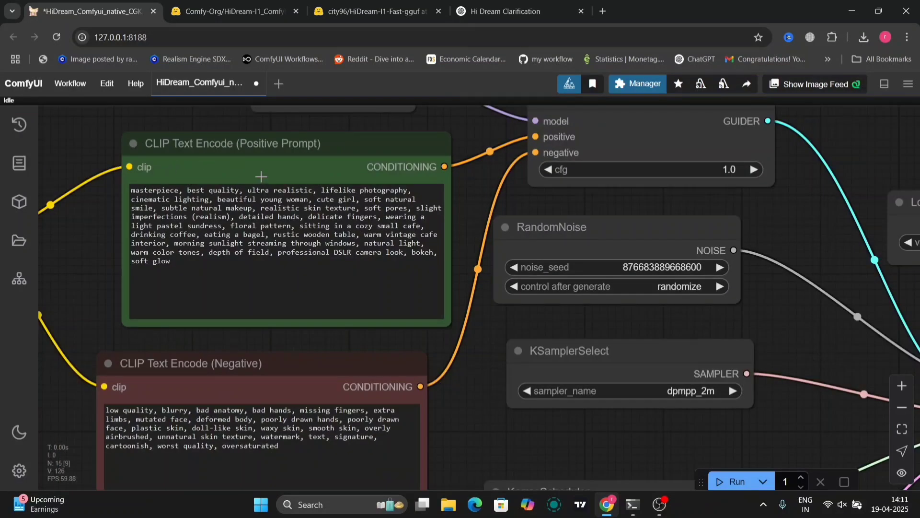
{"action": "left_click_drag", "start_coordinate": [553, 334], "coordinate": [392, 241]}
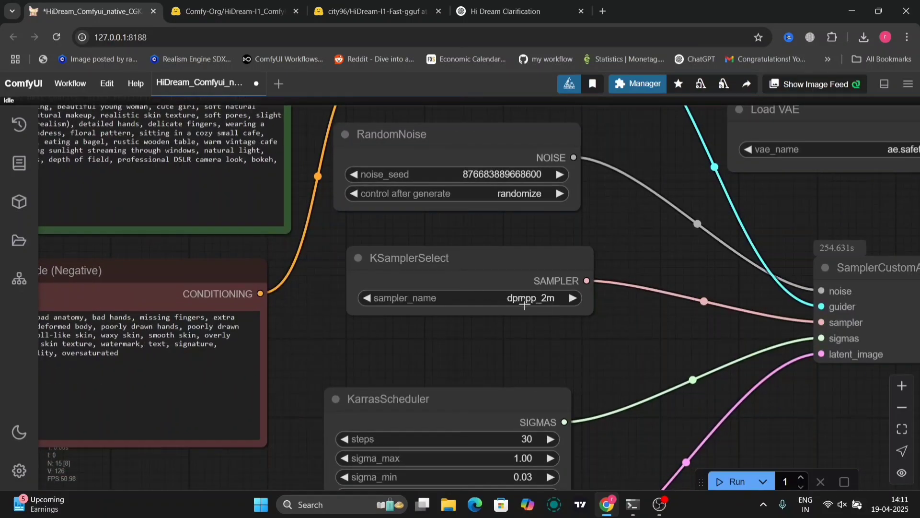
{"action": "scroll", "coordinate": [524, 304], "scroll_direction": "down", "scroll_amount": 5}
Save the new café portrait made with dpmpp_2m at 30 steps as a PNG.
{"action": "left_click_drag", "start_coordinate": [665, 373], "coordinate": [245, 327]}
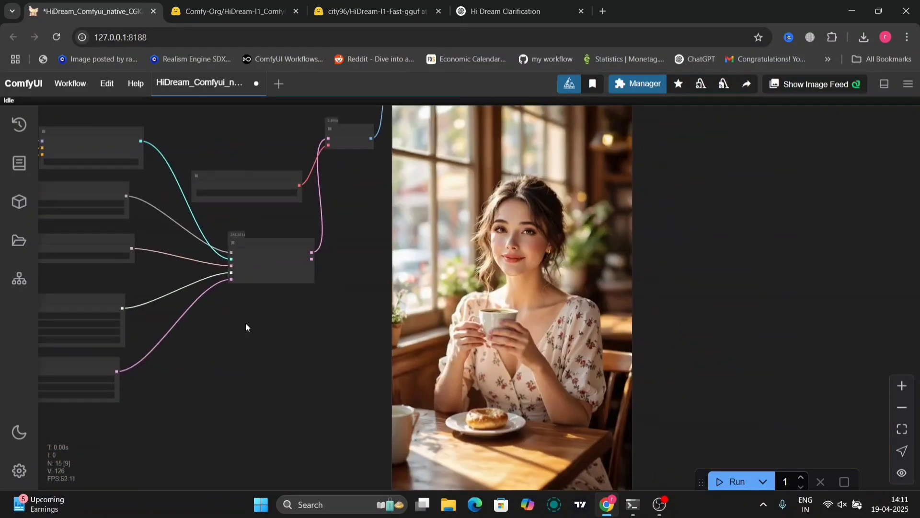
{"action": "left_click_drag", "start_coordinate": [288, 390], "coordinate": [233, 401]}
{"action": "right_click", "coordinate": [472, 314]}
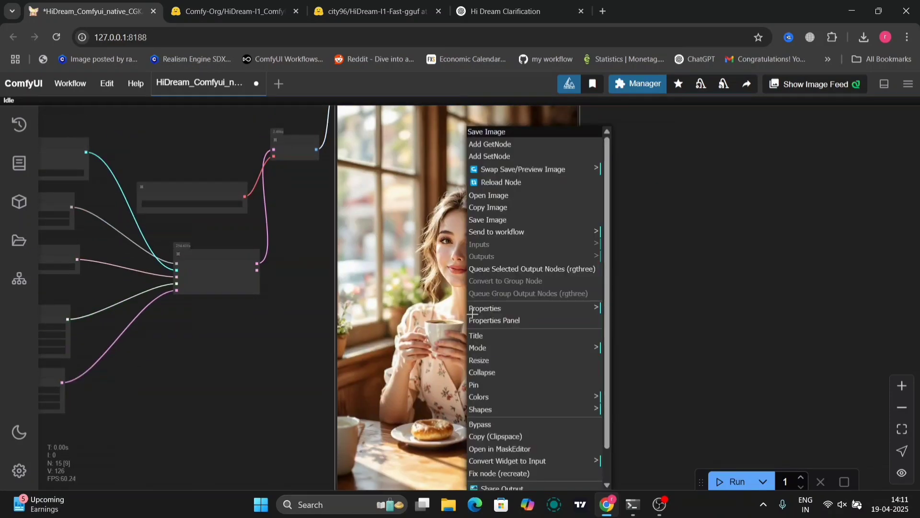
{"action": "left_click", "coordinate": [529, 224]}
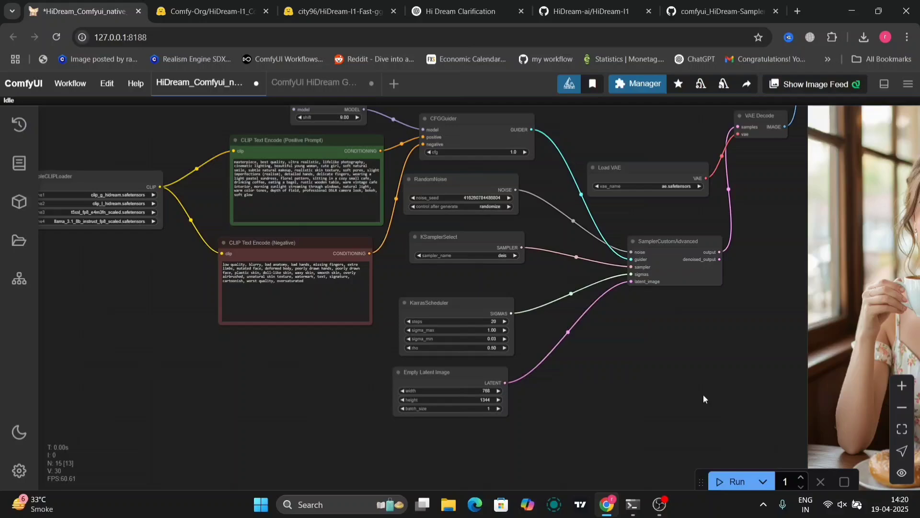
Switch the sampler to deis.
{"action": "scroll", "coordinate": [507, 282], "scroll_direction": "up", "scroll_amount": 10}
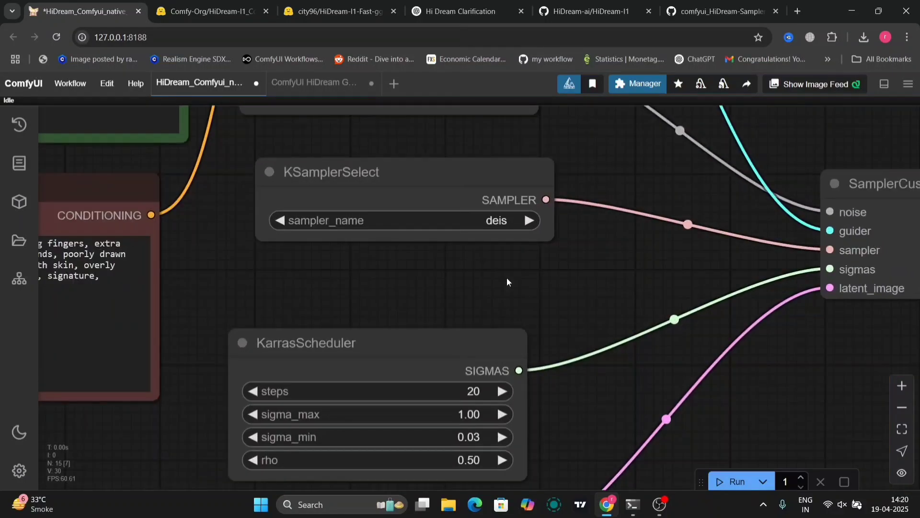
{"action": "left_click", "coordinate": [501, 221]}
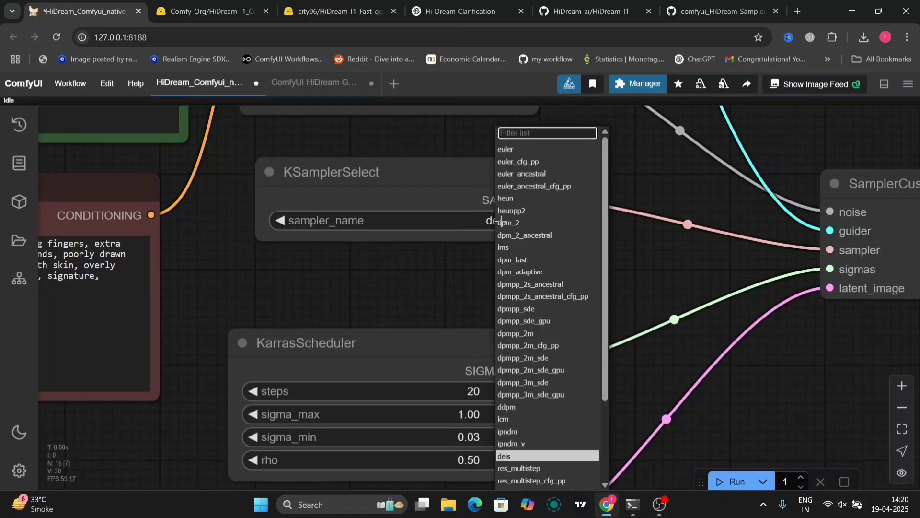
{"action": "left_click", "coordinate": [527, 456]}
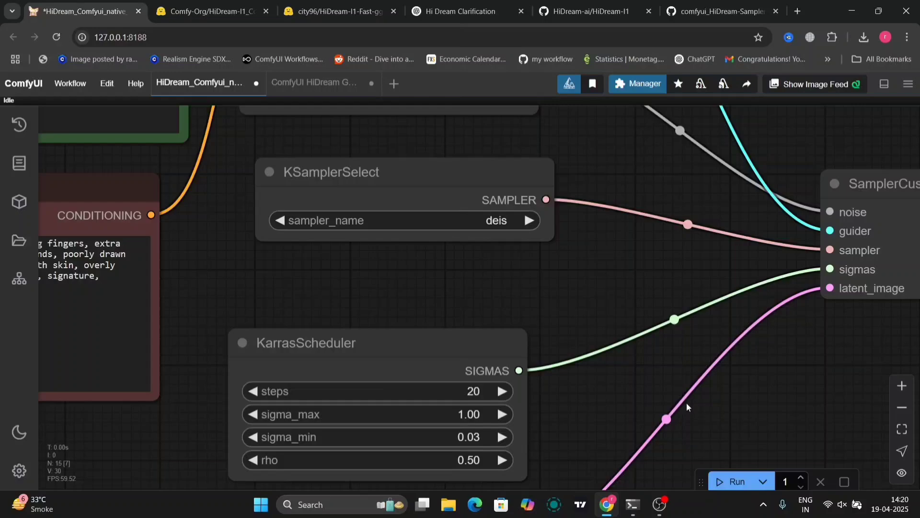
Save the café portrait generated with the deis sampler.
{"action": "scroll", "coordinate": [687, 406], "scroll_direction": "down", "scroll_amount": 6}
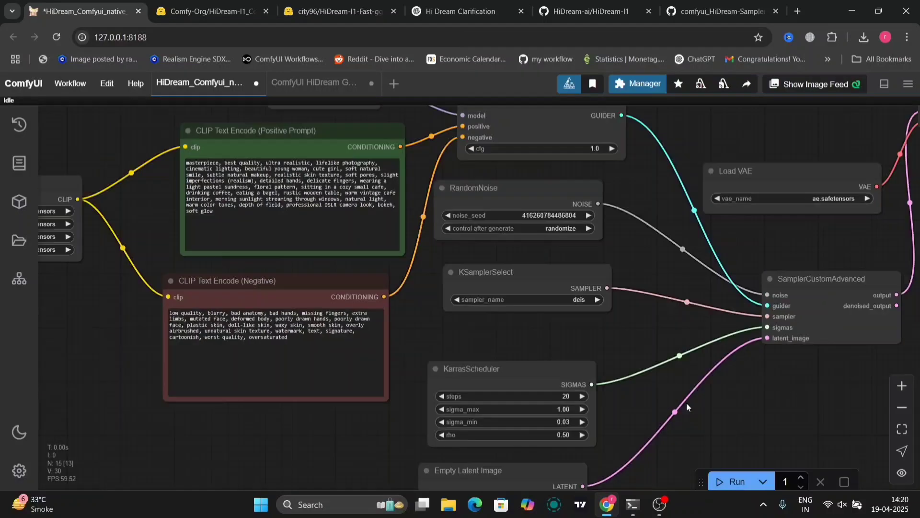
{"action": "left_click_drag", "start_coordinate": [770, 426], "coordinate": [122, 323]}
{"action": "scroll", "coordinate": [751, 424], "scroll_direction": "down", "scroll_amount": 5}
{"action": "scroll", "coordinate": [367, 355], "scroll_direction": "down", "scroll_amount": 1}
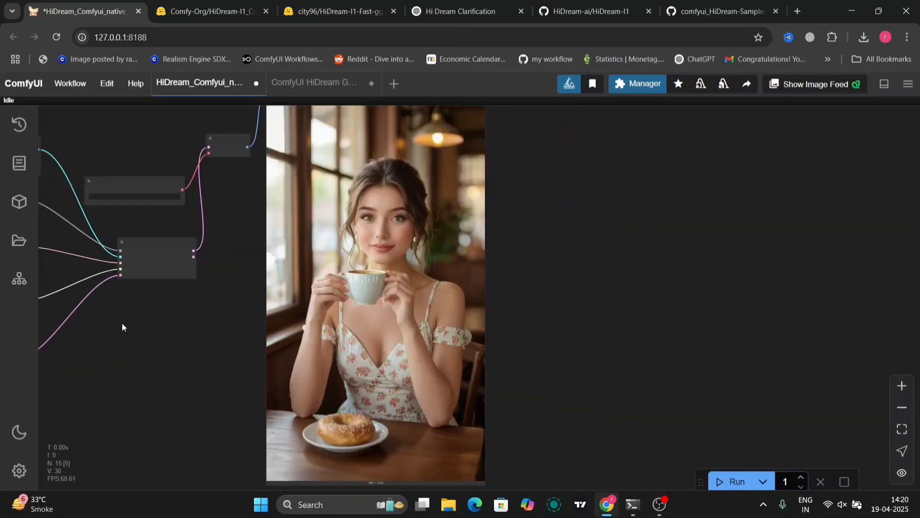
{"action": "right_click", "coordinate": [379, 252]}
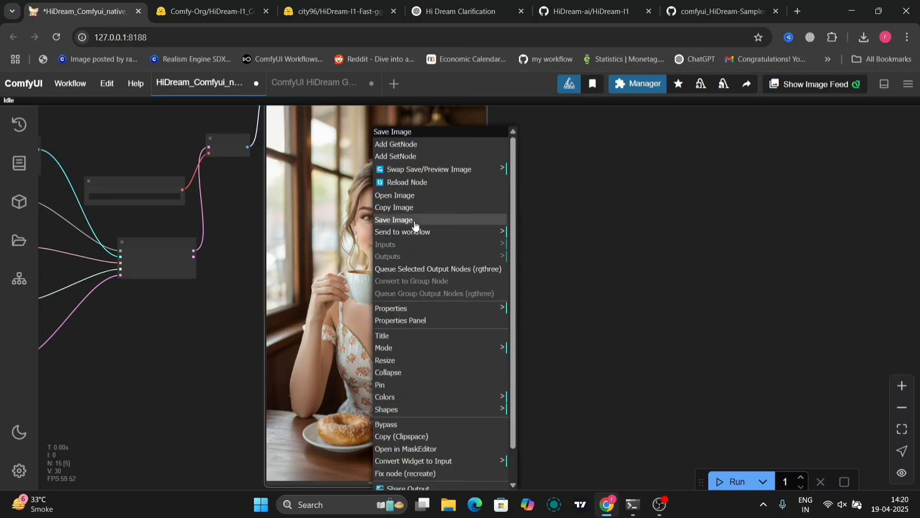
{"action": "left_click", "coordinate": [416, 222]}
Pan to the SamplerCustomAdvanced area and watch the 1152×2048 run reach 80%.
{"action": "left_click_drag", "start_coordinate": [535, 220], "coordinate": [724, 198]}
{"action": "scroll", "coordinate": [616, 177], "scroll_direction": "up", "scroll_amount": 5}
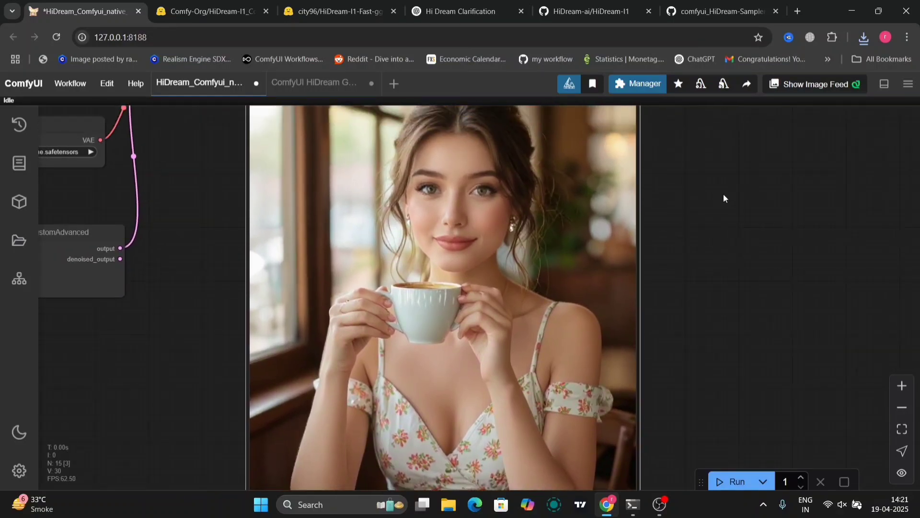
{"action": "left_click_drag", "start_coordinate": [197, 298], "coordinate": [816, 356]}
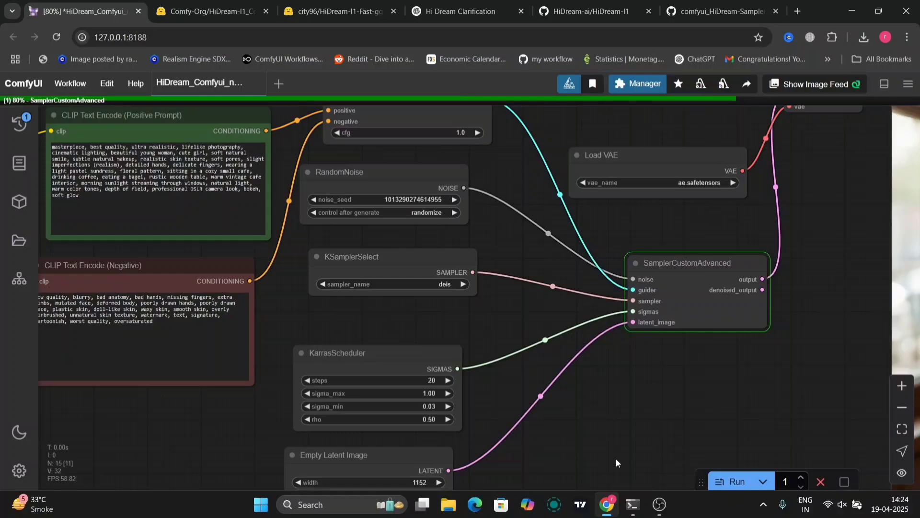
{"action": "left_click_drag", "start_coordinate": [548, 407], "coordinate": [490, 331]}
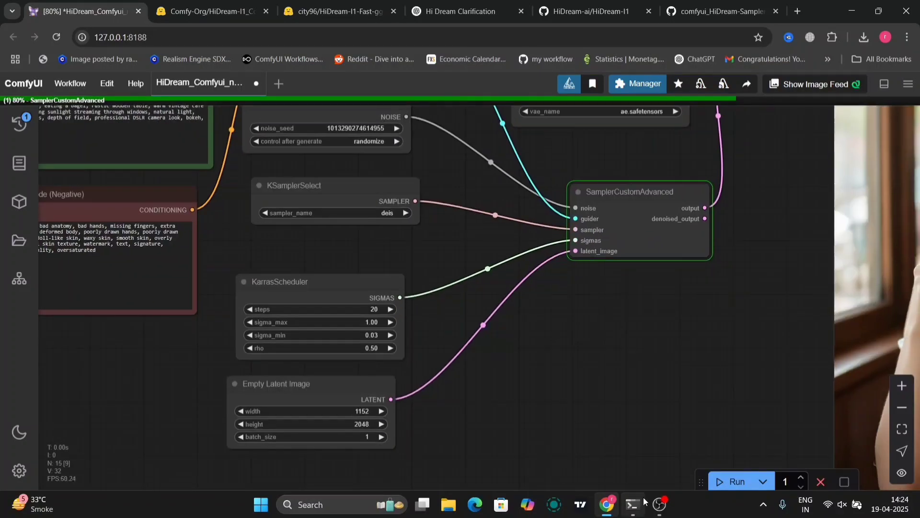
In the ComfyUI console, highlight the 185.69 s and 274.88 s run times and the 30-step run's timing.
{"action": "left_click", "coordinate": [636, 512]}
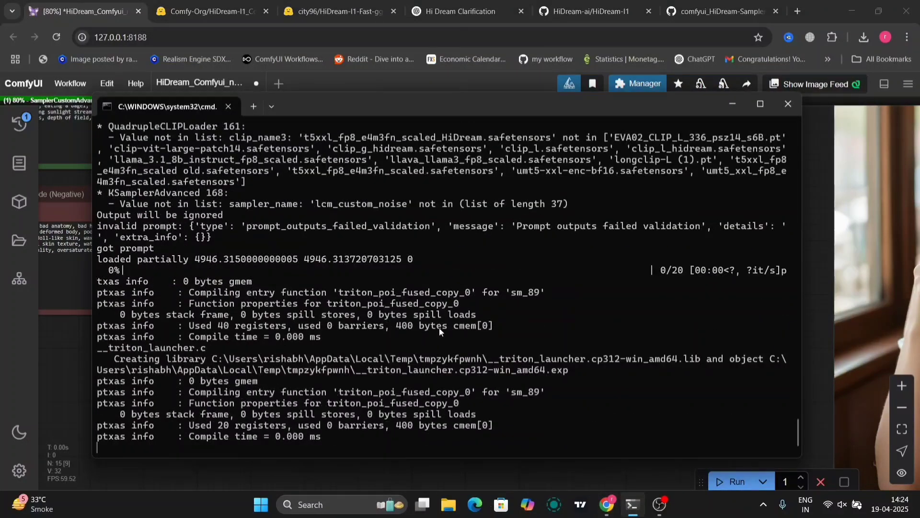
{"action": "scroll", "coordinate": [439, 327], "scroll_direction": "up", "scroll_amount": 7}
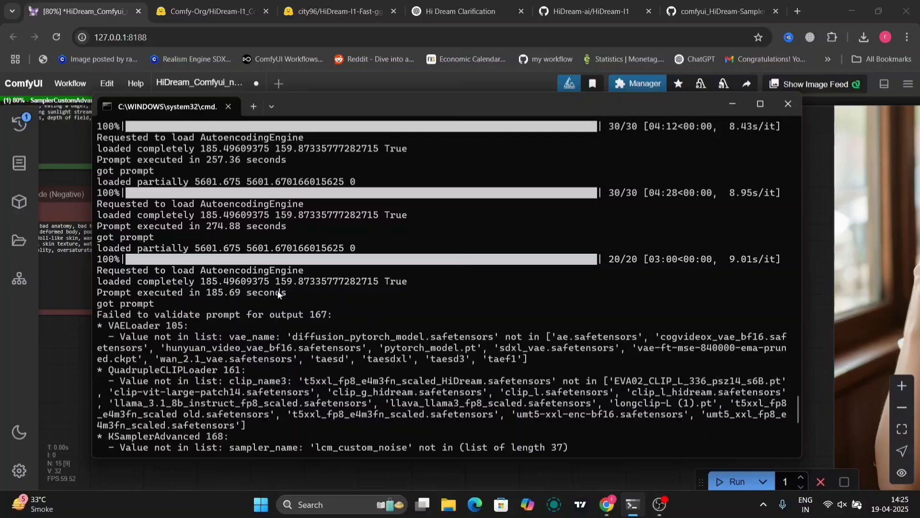
{"action": "double_click", "coordinate": [209, 295]}
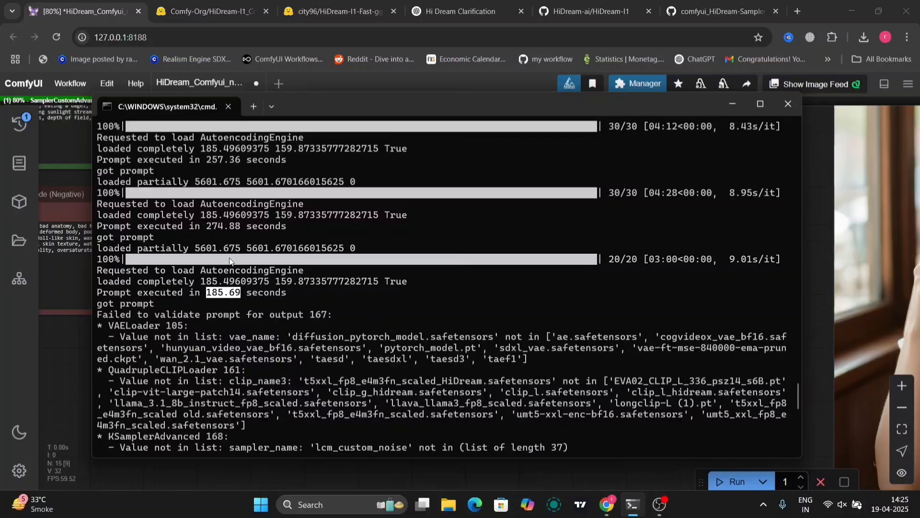
{"action": "left_click_drag", "start_coordinate": [241, 227], "coordinate": [194, 234]}
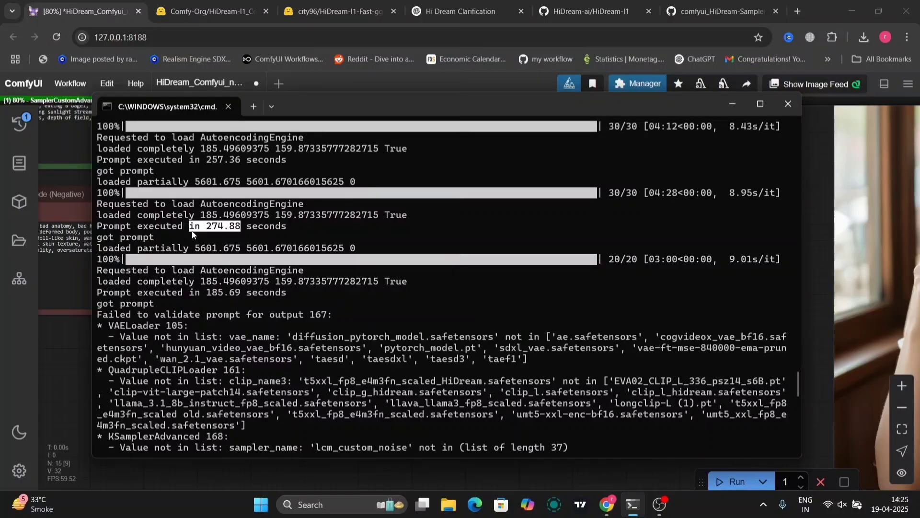
{"action": "scroll", "coordinate": [354, 184], "scroll_direction": "up", "scroll_amount": 3}
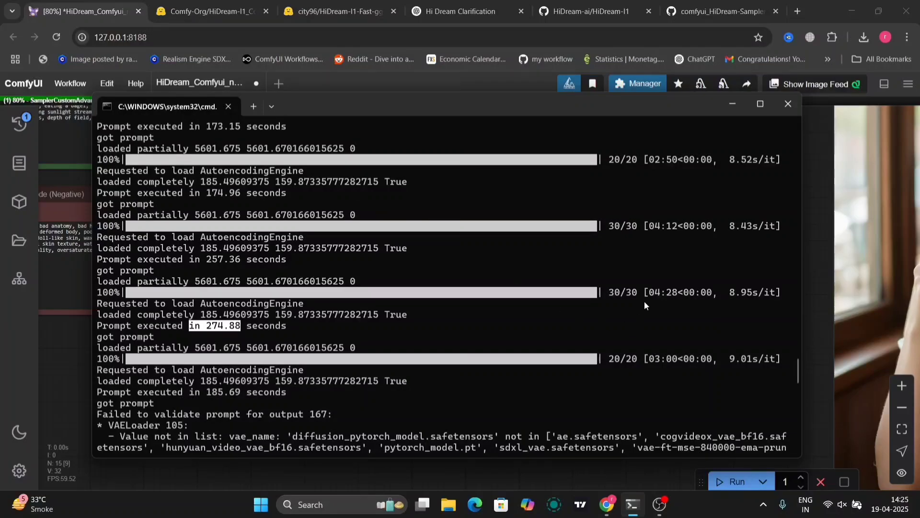
{"action": "left_click_drag", "start_coordinate": [641, 297], "coordinate": [617, 295]}
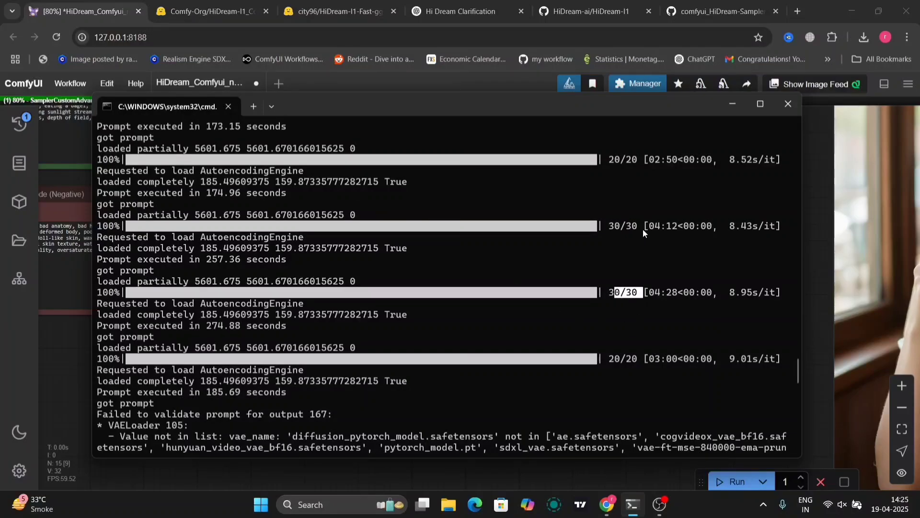
{"action": "left_click_drag", "start_coordinate": [641, 227], "coordinate": [608, 236]}
Highlight the 562.79 s and 185.69 s 'Prompt executed in' times in the log.
{"action": "scroll", "coordinate": [589, 158], "scroll_direction": "up", "scroll_amount": 15}
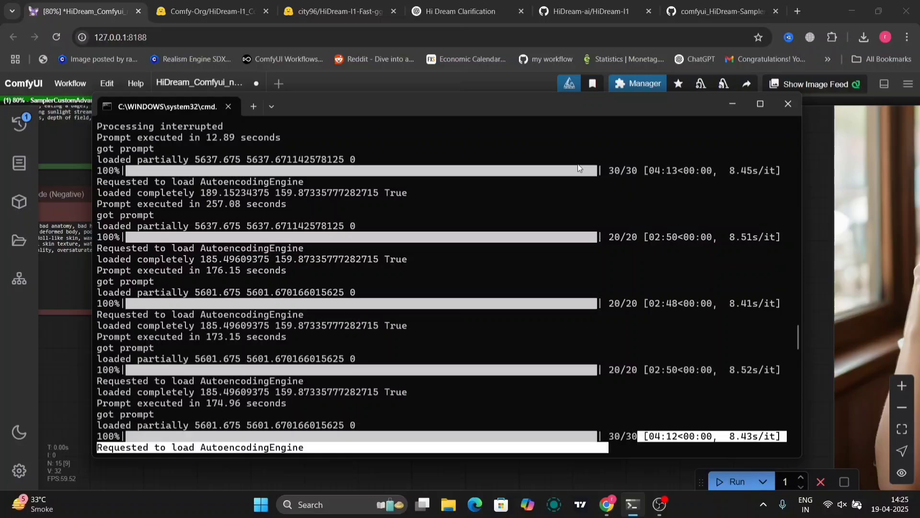
{"action": "scroll", "coordinate": [578, 168], "scroll_direction": "down", "scroll_amount": 8}
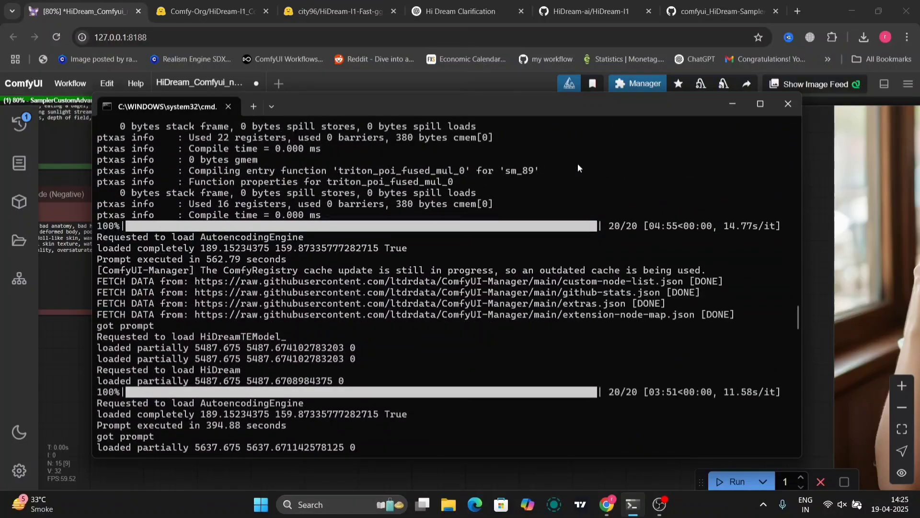
{"action": "left_click_drag", "start_coordinate": [244, 259], "coordinate": [206, 261]}
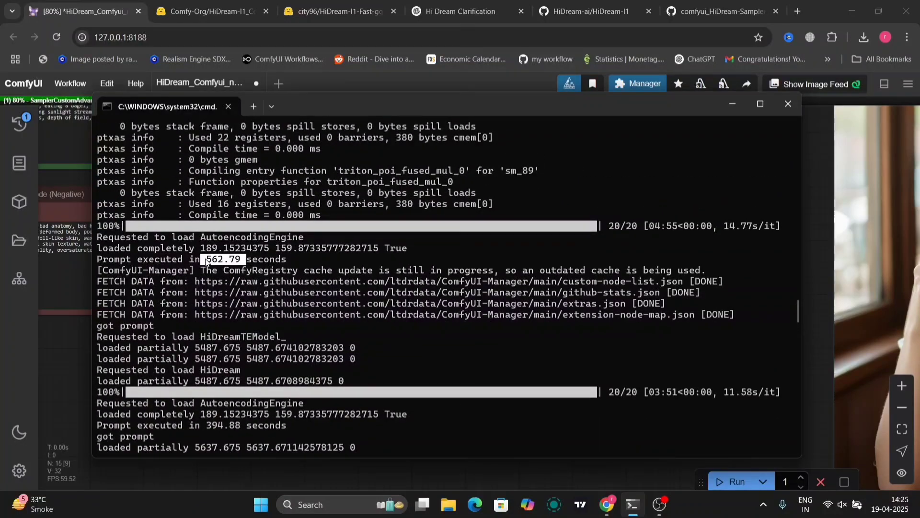
{"action": "left_click", "coordinate": [484, 370]}
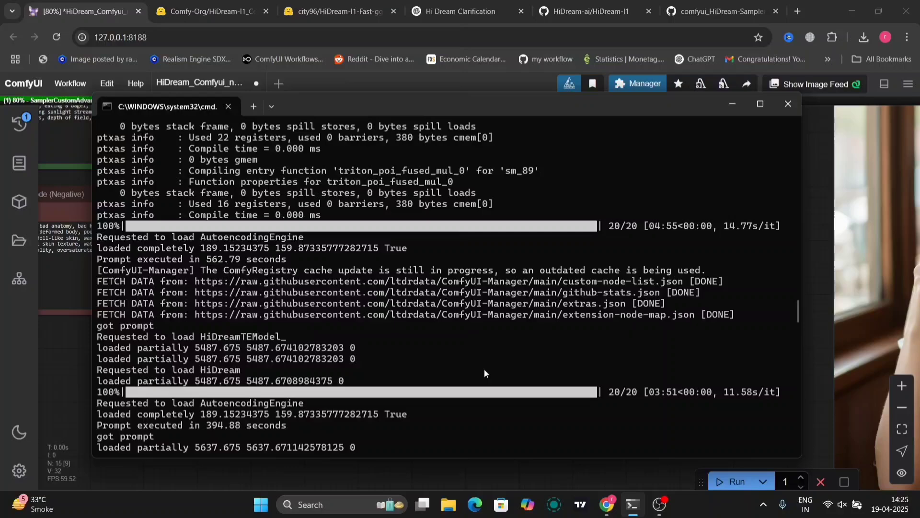
{"action": "scroll", "coordinate": [484, 369], "scroll_direction": "down", "scroll_amount": 10}
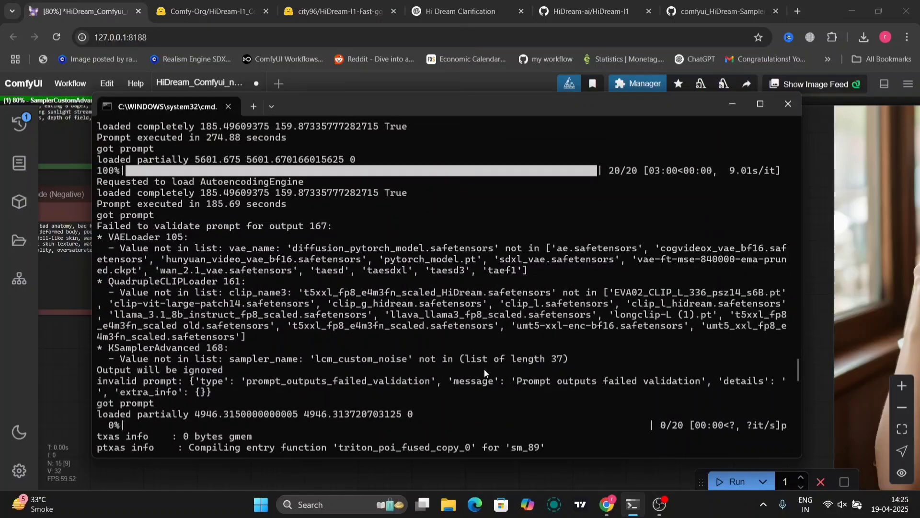
{"action": "scroll", "coordinate": [484, 369], "scroll_direction": "up", "scroll_amount": 2}
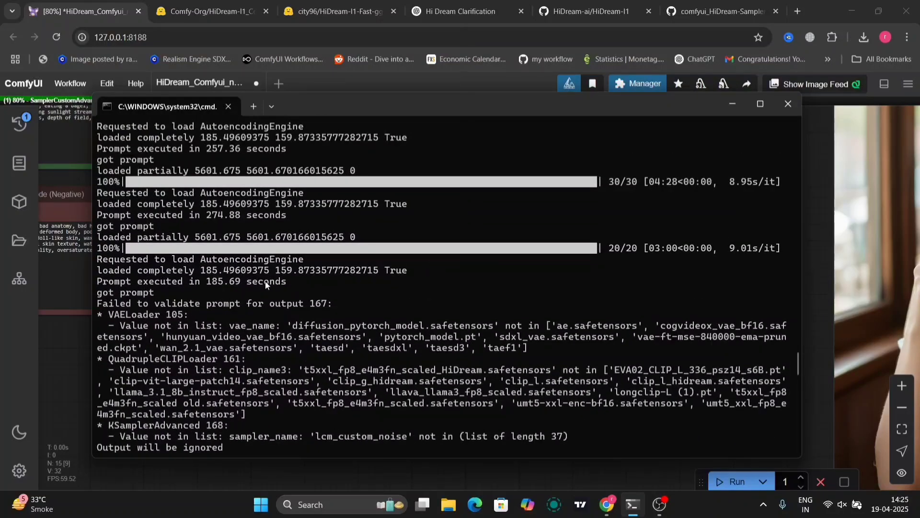
{"action": "left_click_drag", "start_coordinate": [245, 282], "coordinate": [198, 282]}
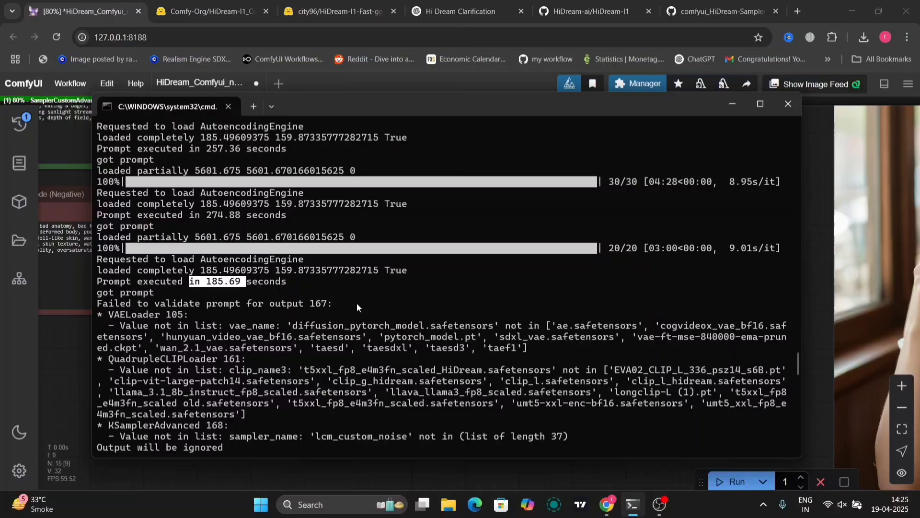
{"action": "left_click", "coordinate": [356, 303]}
{"action": "scroll", "coordinate": [357, 303], "scroll_direction": "up", "scroll_amount": 1}
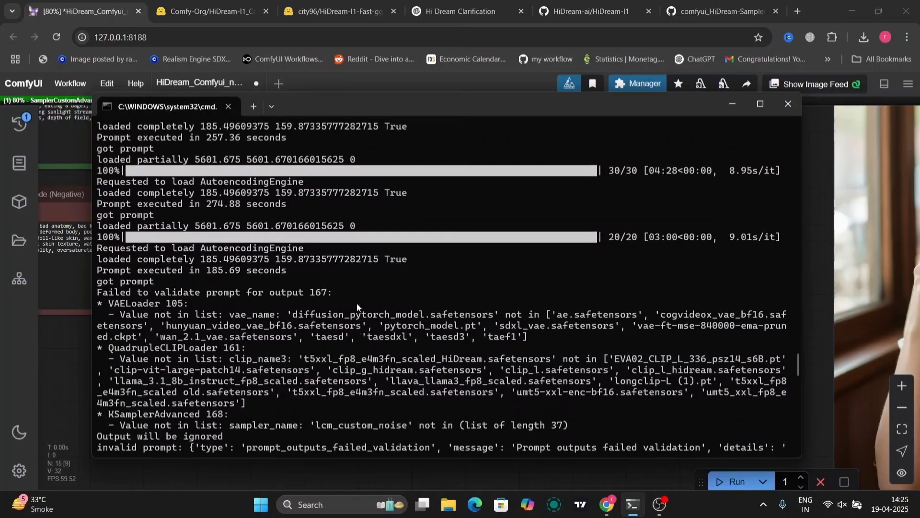
Minimize the console and highlight the scene description in the positive prompt.
{"action": "left_click", "coordinate": [732, 104]}
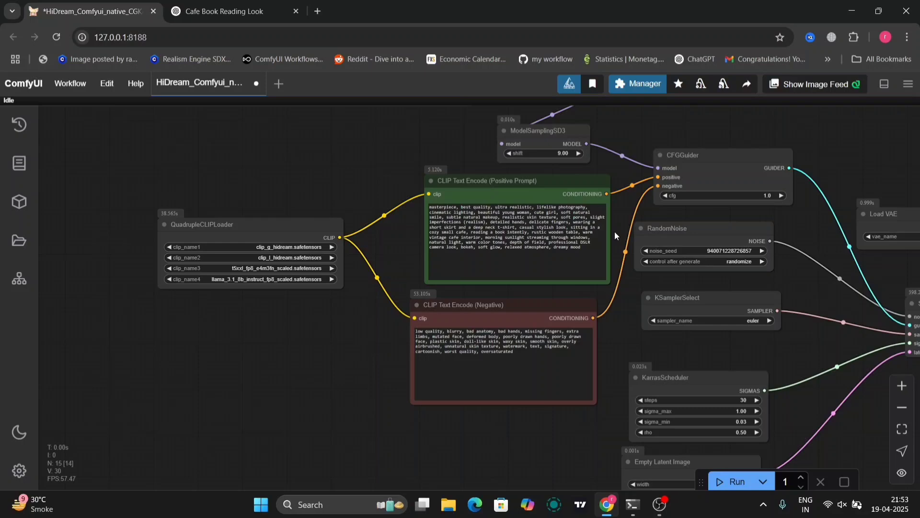
{"action": "scroll", "coordinate": [624, 223], "scroll_direction": "up", "scroll_amount": 10}
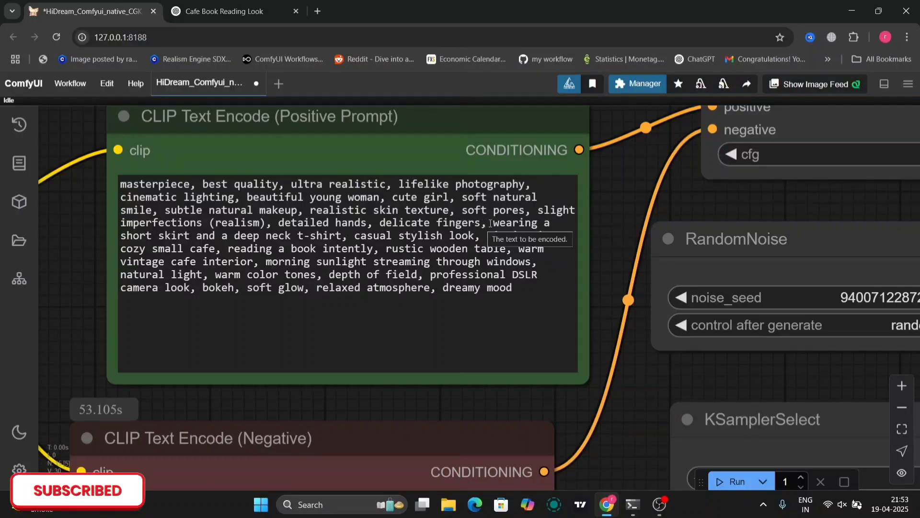
{"action": "left_click_drag", "start_coordinate": [490, 223], "coordinate": [420, 264]}
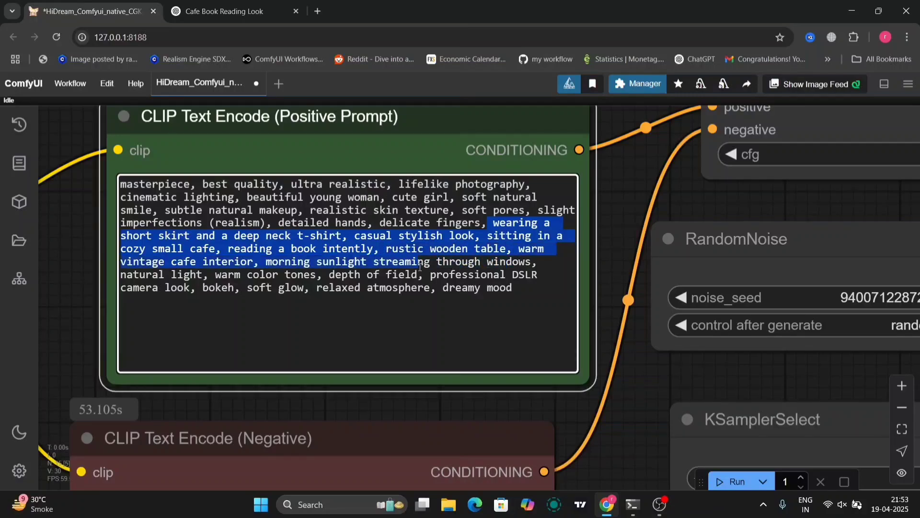
{"action": "left_click", "coordinate": [628, 260]}
Download the finished portrait of the woman reading a book from the Save Image node.
{"action": "scroll", "coordinate": [628, 260], "scroll_direction": "down", "scroll_amount": 8}
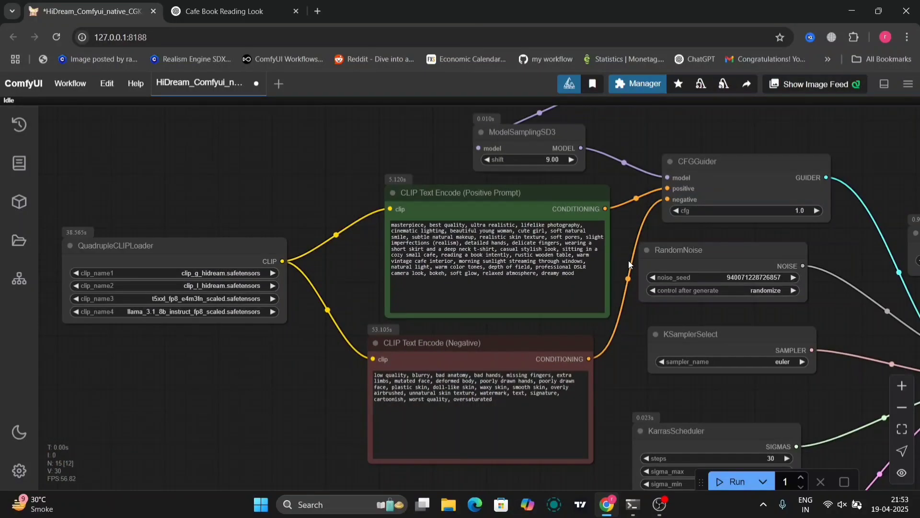
{"action": "scroll", "coordinate": [641, 394], "scroll_direction": "up", "scroll_amount": 1}
{"action": "scroll", "coordinate": [641, 394], "scroll_direction": "up", "scroll_amount": 1}
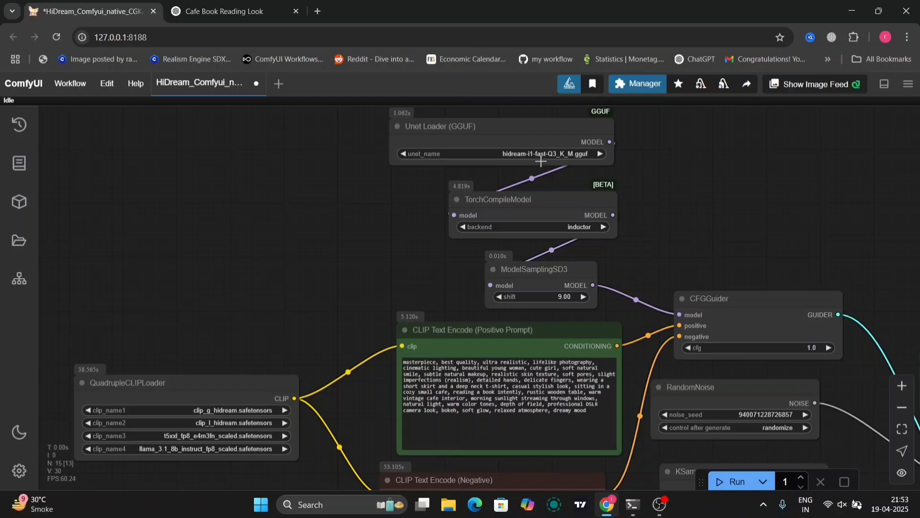
{"action": "left_click_drag", "start_coordinate": [676, 203], "coordinate": [318, 137]}
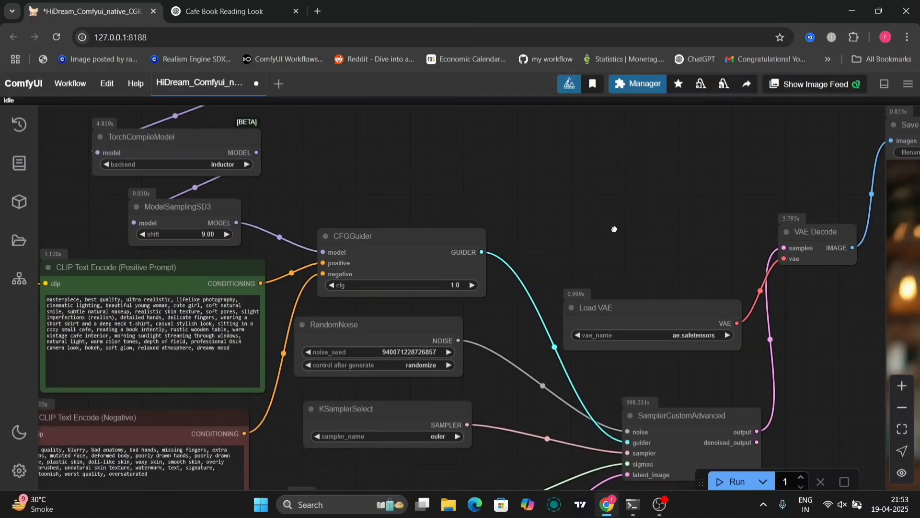
{"action": "left_click_drag", "start_coordinate": [617, 231], "coordinate": [110, 246]}
{"action": "scroll", "coordinate": [253, 195], "scroll_direction": "down", "scroll_amount": 6}
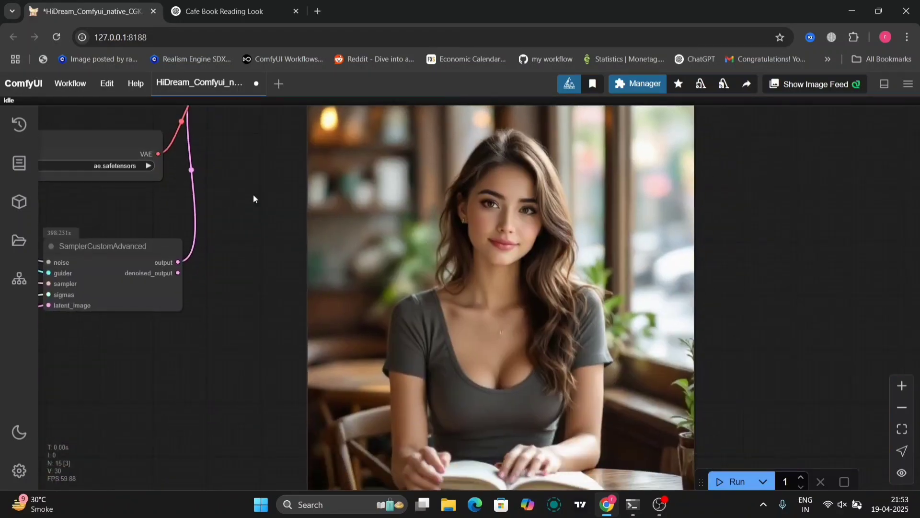
{"action": "scroll", "coordinate": [253, 194], "scroll_direction": "up", "scroll_amount": 6}
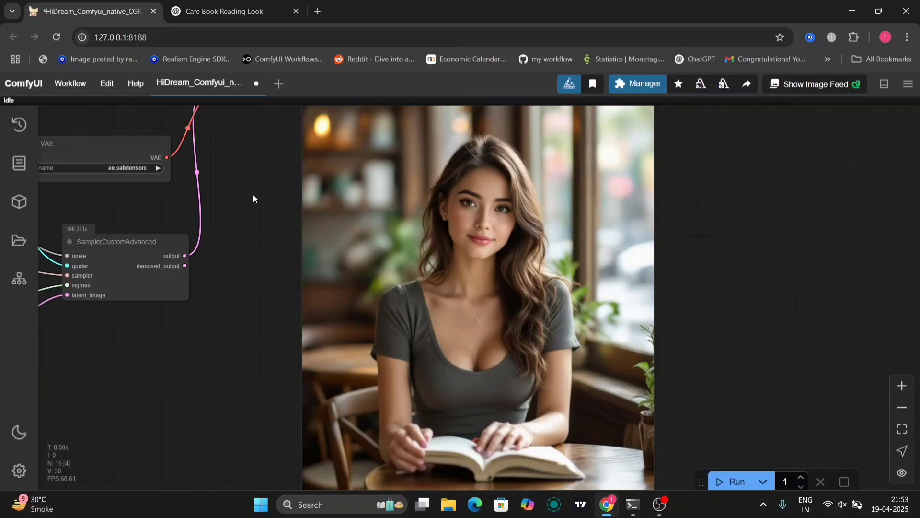
{"action": "left_click_drag", "start_coordinate": [254, 194], "coordinate": [268, 170]}
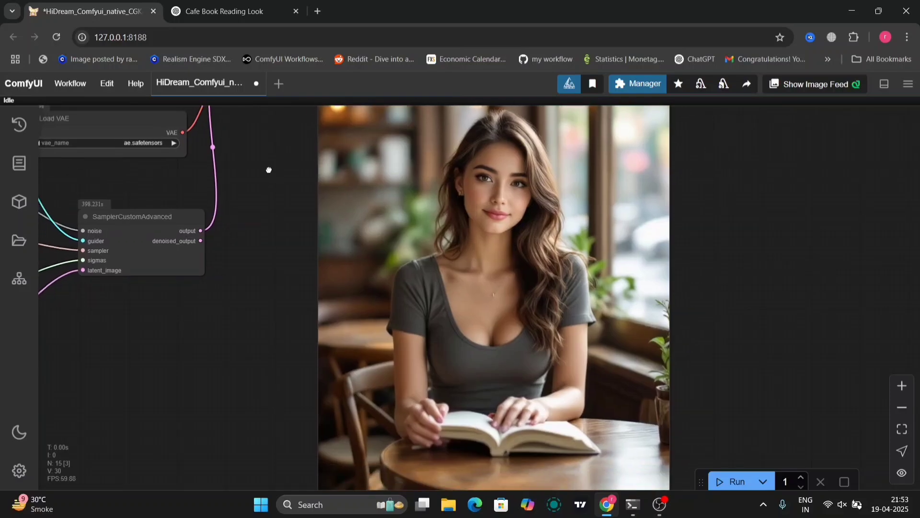
{"action": "right_click", "coordinate": [527, 277]}
{"action": "left_click", "coordinate": [556, 224]}
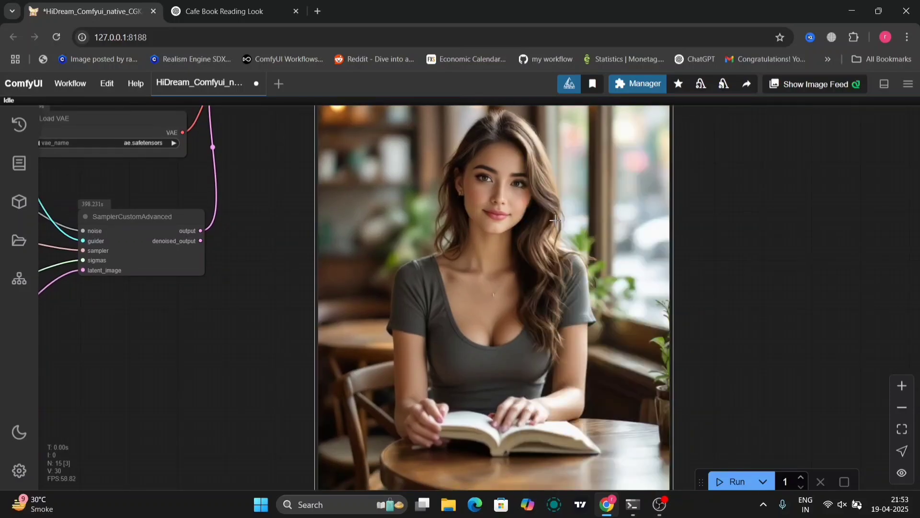
{"action": "left_click_drag", "start_coordinate": [200, 416], "coordinate": [698, 370]}
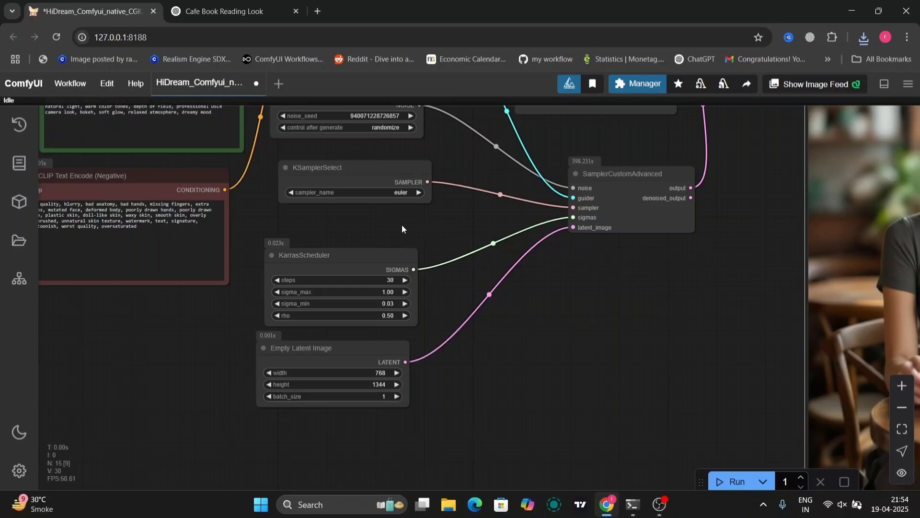
{"action": "left_click_drag", "start_coordinate": [402, 229], "coordinate": [791, 516]}
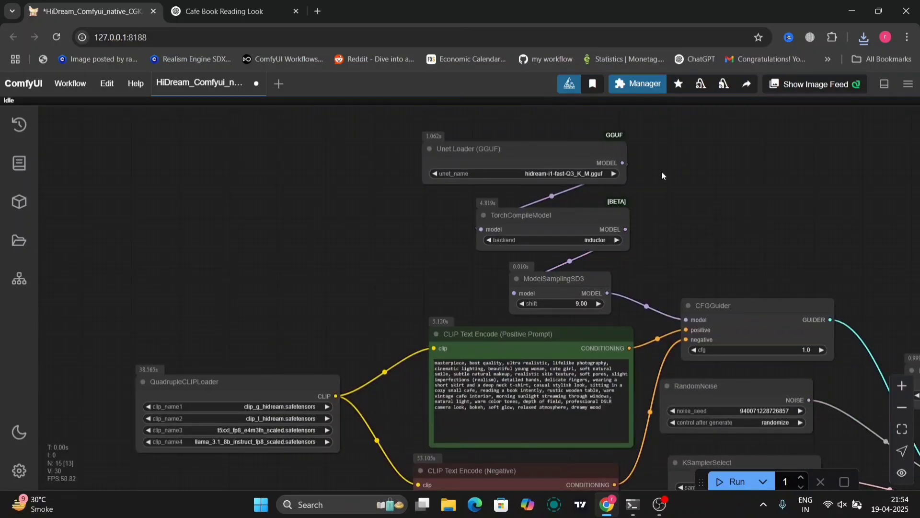
Replace the fast model with hidream-i1-full-Q3_K_M.gguf in the Unet Loader (GGUF) node.
{"action": "left_click", "coordinate": [575, 168]}
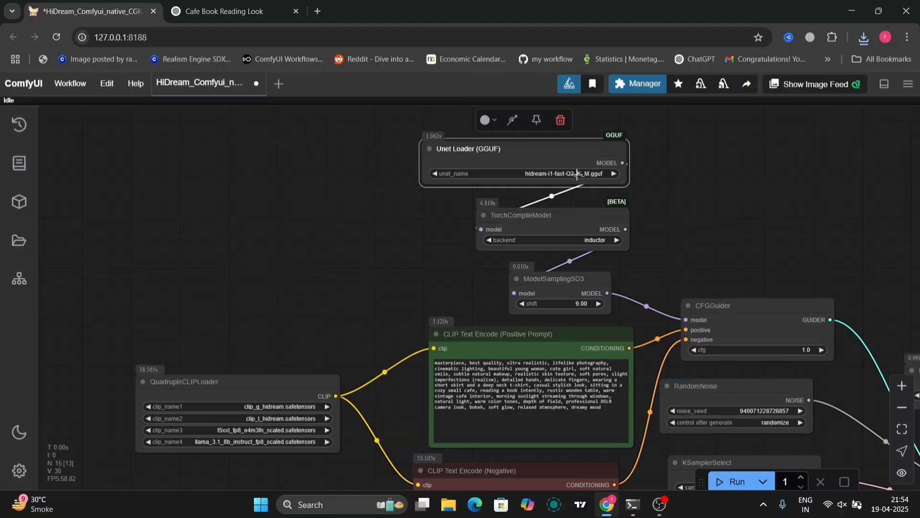
{"action": "left_click", "coordinate": [575, 174]}
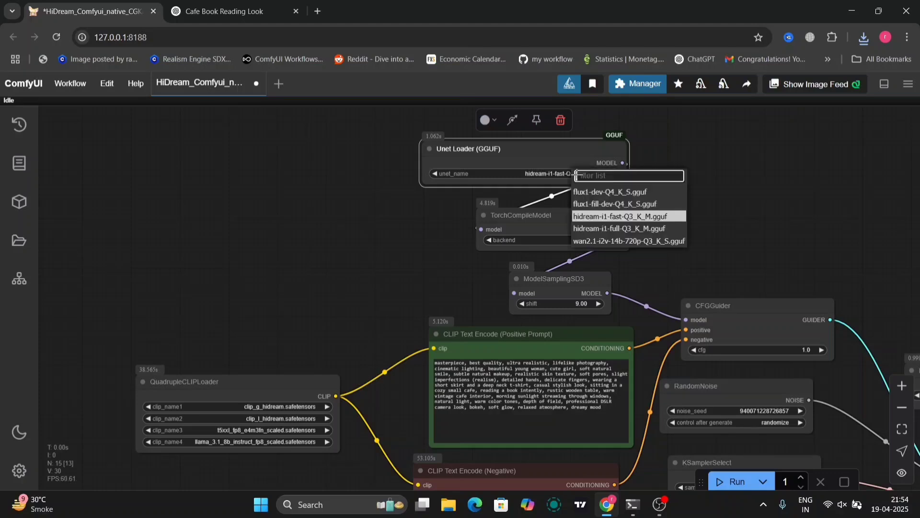
{"action": "left_click", "coordinate": [649, 228]}
{"action": "left_click", "coordinate": [706, 235]}
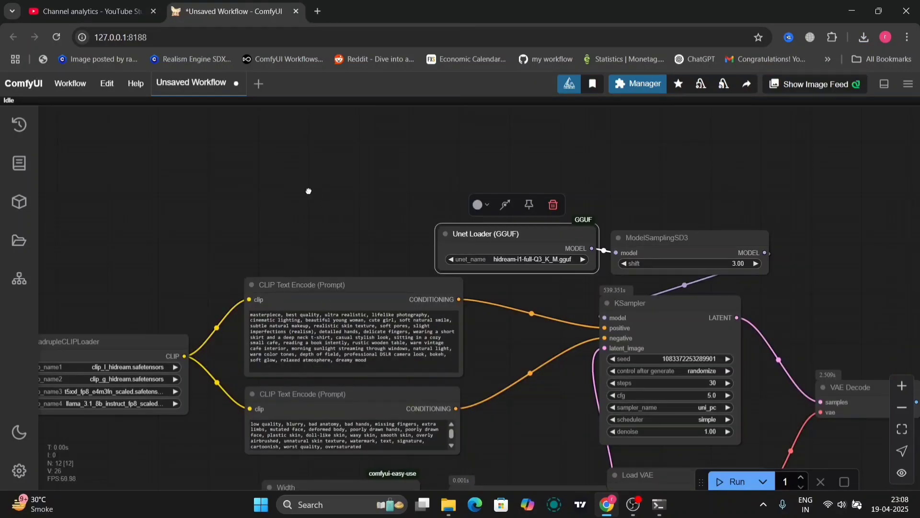
Colour the upper positive-prompt CLIP Text Encode node green.
{"action": "scroll", "coordinate": [319, 197], "scroll_direction": "down", "scroll_amount": 3}
{"action": "scroll", "coordinate": [320, 196], "scroll_direction": "right", "scroll_amount": 5}
{"action": "scroll", "coordinate": [331, 143], "scroll_direction": "left", "scroll_amount": 6}
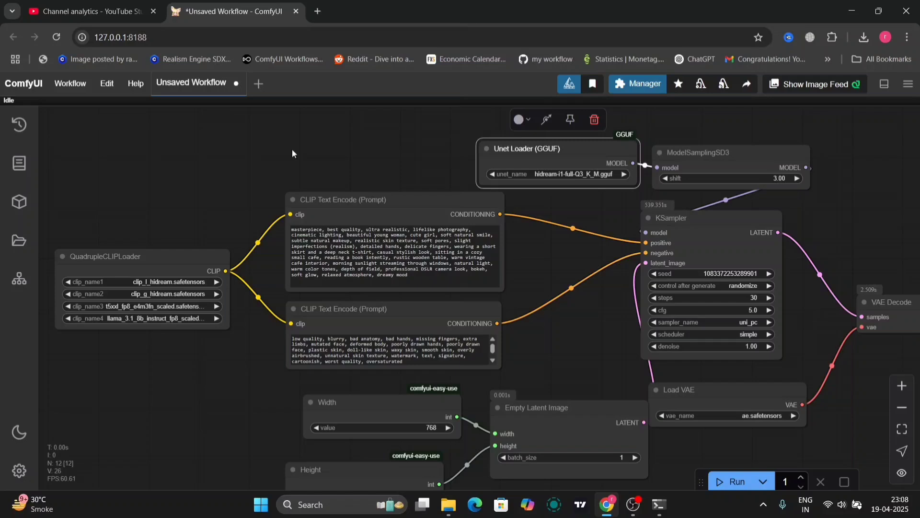
{"action": "left_click", "coordinate": [294, 200]}
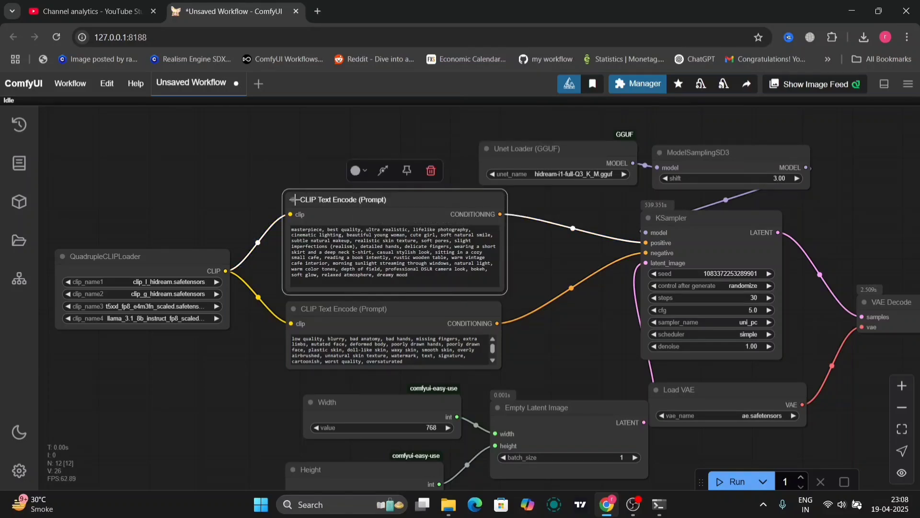
{"action": "left_click", "coordinate": [293, 200]}
{"action": "left_click", "coordinate": [295, 200]}
{"action": "right_click", "coordinate": [309, 200]}
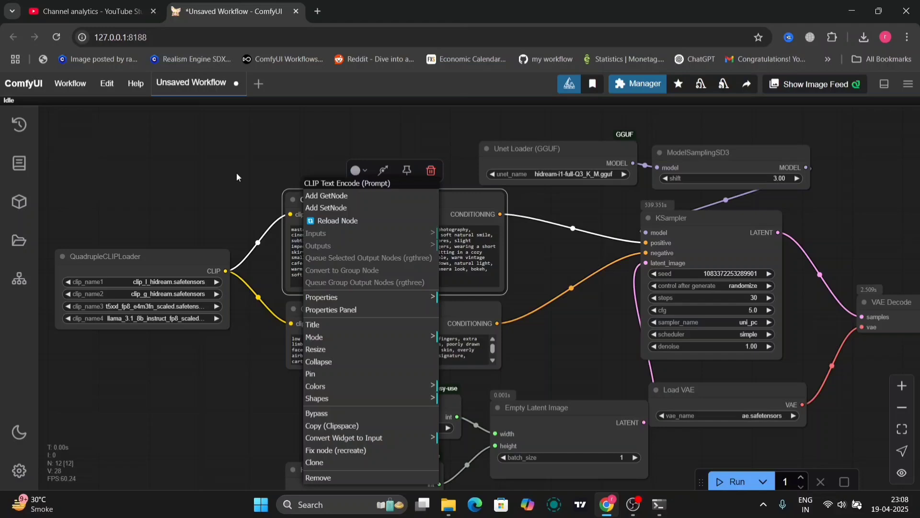
{"action": "left_click", "coordinate": [235, 171]}
{"action": "left_click", "coordinate": [367, 206]}
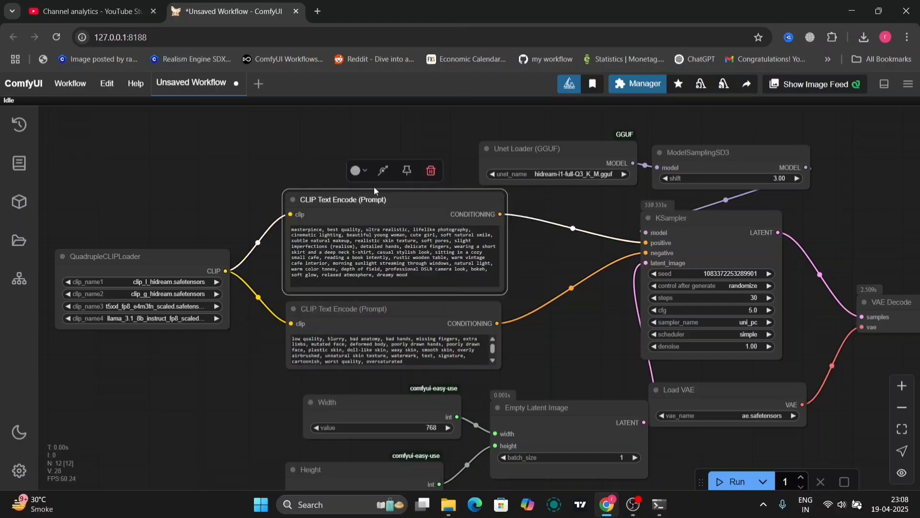
{"action": "left_click", "coordinate": [355, 170]}
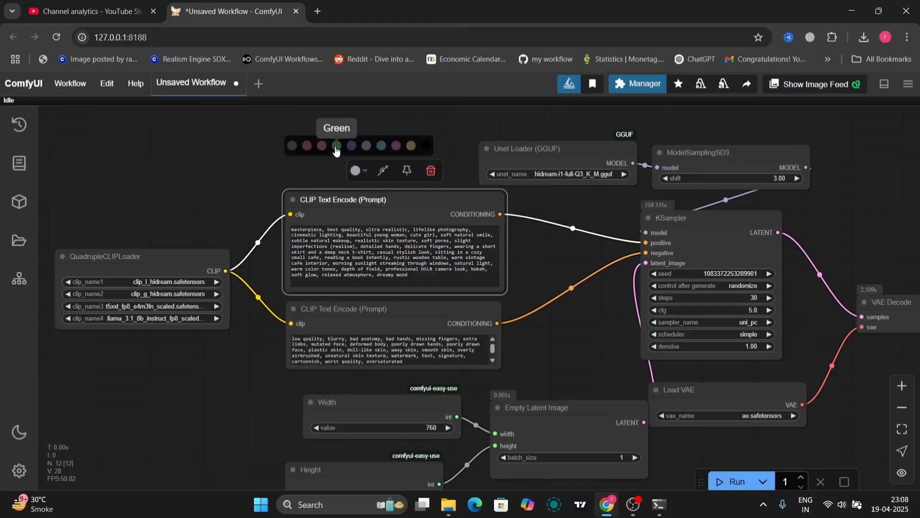
{"action": "left_click", "coordinate": [337, 145]}
Colour the lower negative-prompt node red and enlarge it to fit its text.
{"action": "left_click", "coordinate": [361, 316]}
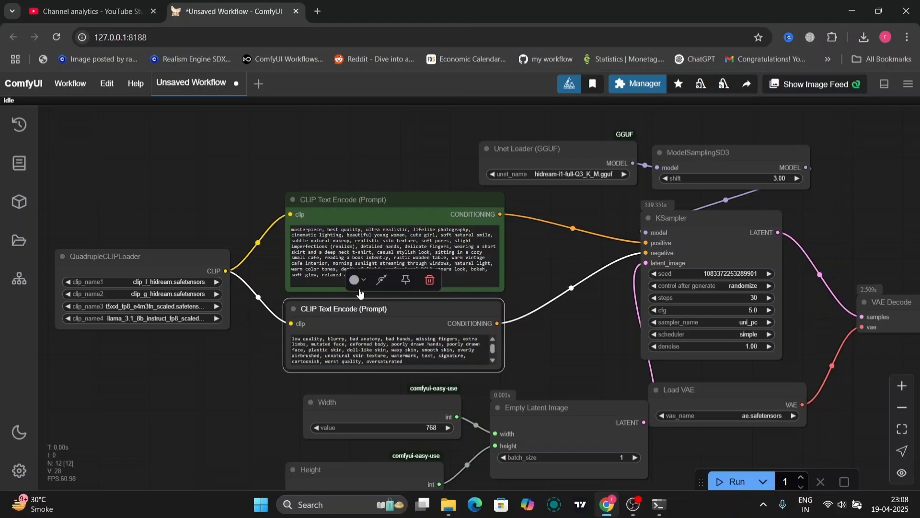
{"action": "left_click", "coordinate": [359, 283]}
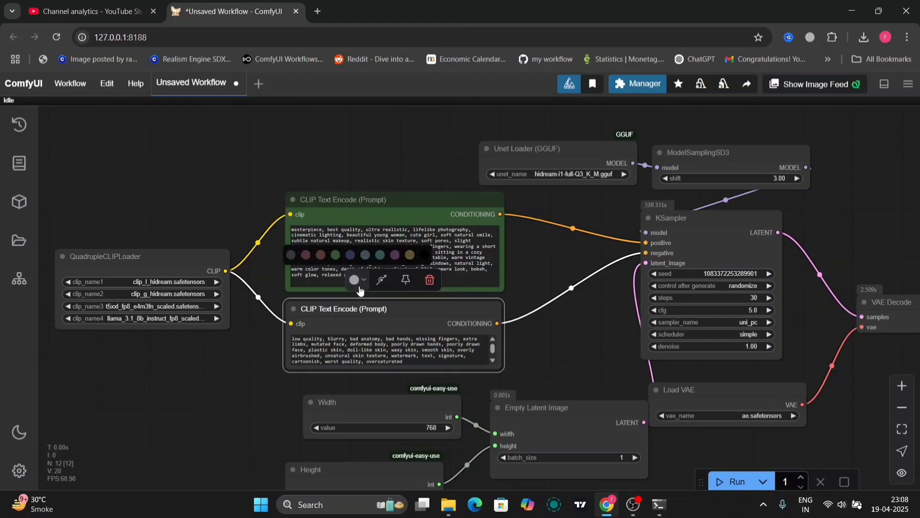
{"action": "left_click", "coordinate": [306, 254]}
{"action": "left_click", "coordinate": [522, 364]}
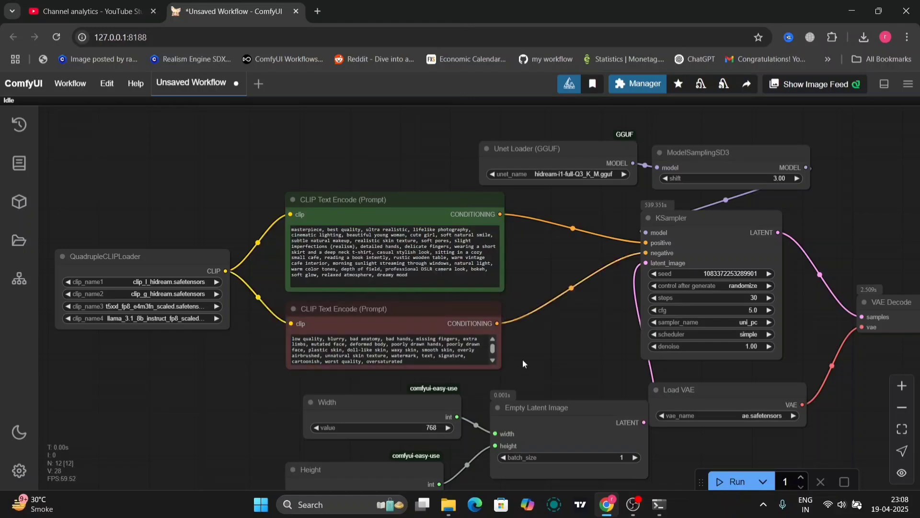
{"action": "left_click_drag", "start_coordinate": [498, 367], "coordinate": [514, 386]}
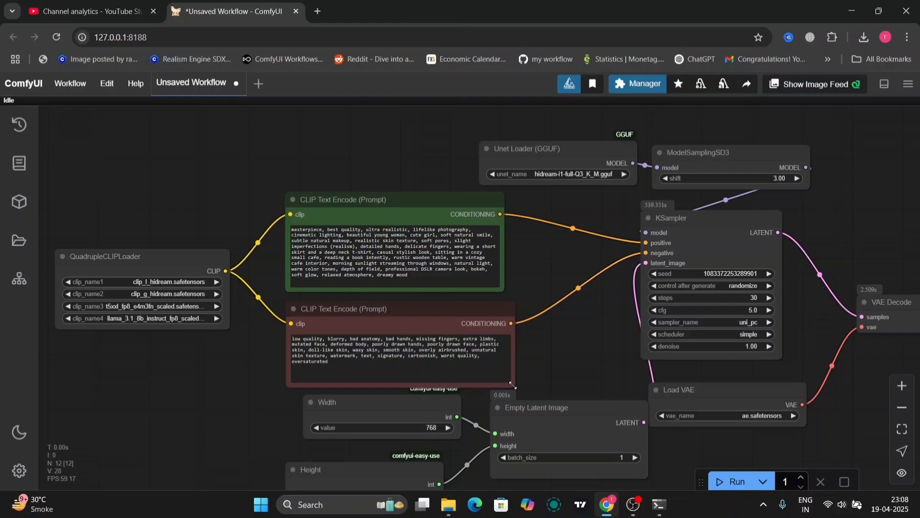
Scroll through and review the positive prompt text.
{"action": "scroll", "coordinate": [517, 252], "scroll_direction": "up", "scroll_amount": 5}
{"action": "scroll", "coordinate": [517, 253], "scroll_direction": "up", "scroll_amount": 1}
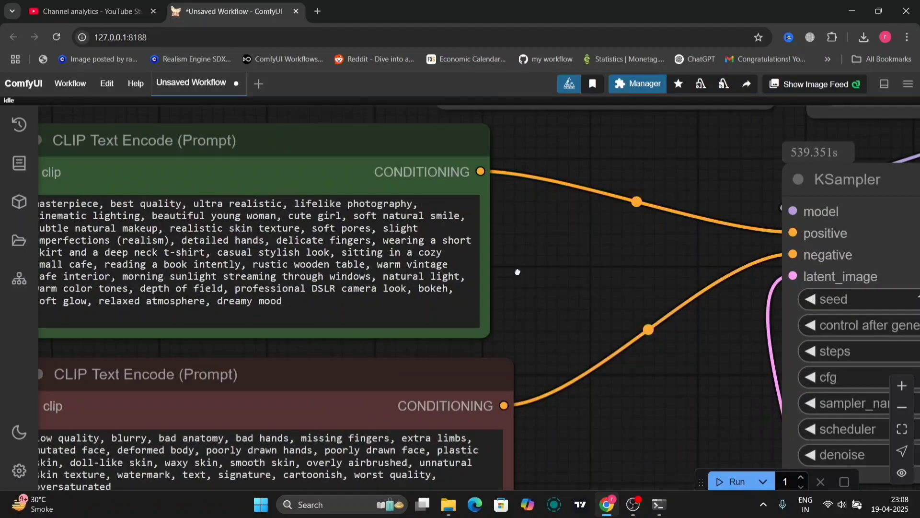
{"action": "left_click_drag", "start_coordinate": [518, 272], "coordinate": [693, 277]}
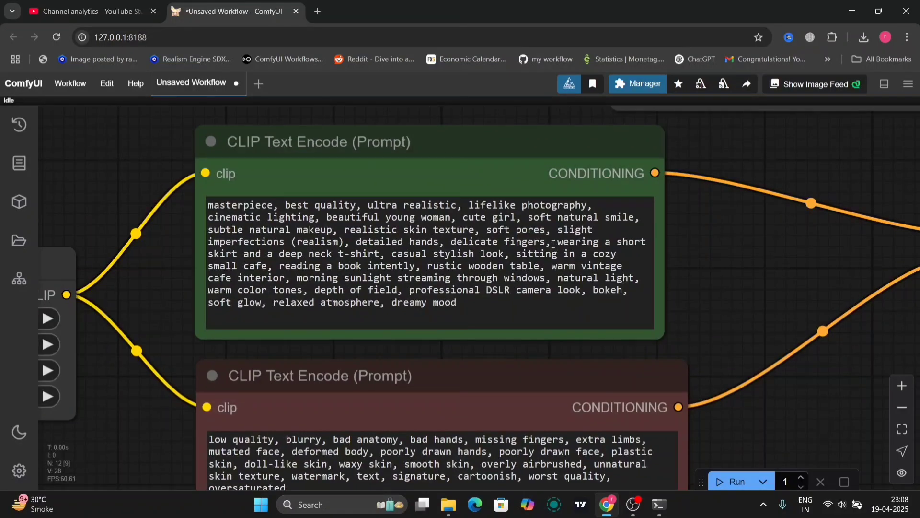
{"action": "left_click_drag", "start_coordinate": [556, 247], "coordinate": [620, 302]}
{"action": "left_click", "coordinate": [728, 277]}
Confirm hidream-i1-full-Q3_K_M.gguf remains the Unet Loader model and view the sampler nodes.
{"action": "scroll", "coordinate": [729, 277], "scroll_direction": "down", "scroll_amount": 7}
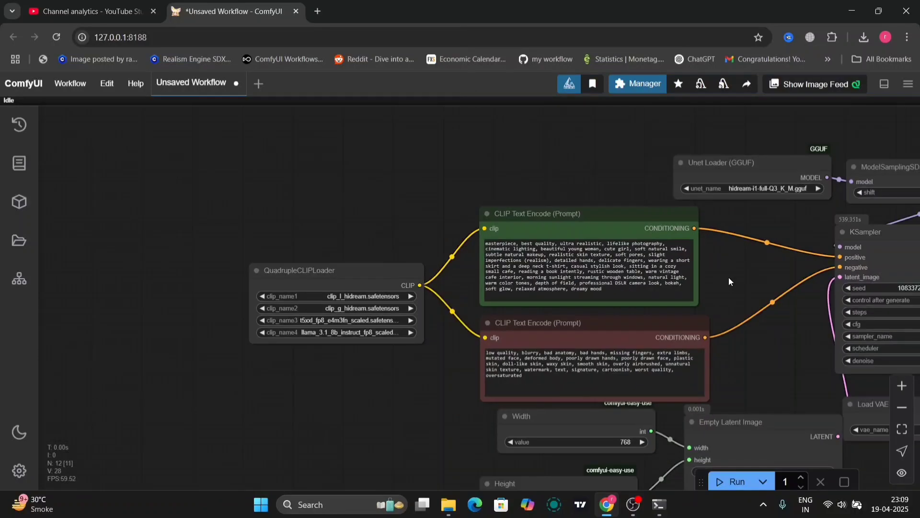
{"action": "left_click_drag", "start_coordinate": [728, 277], "coordinate": [478, 265]}
{"action": "scroll", "coordinate": [751, 297], "scroll_direction": "up", "scroll_amount": 6}
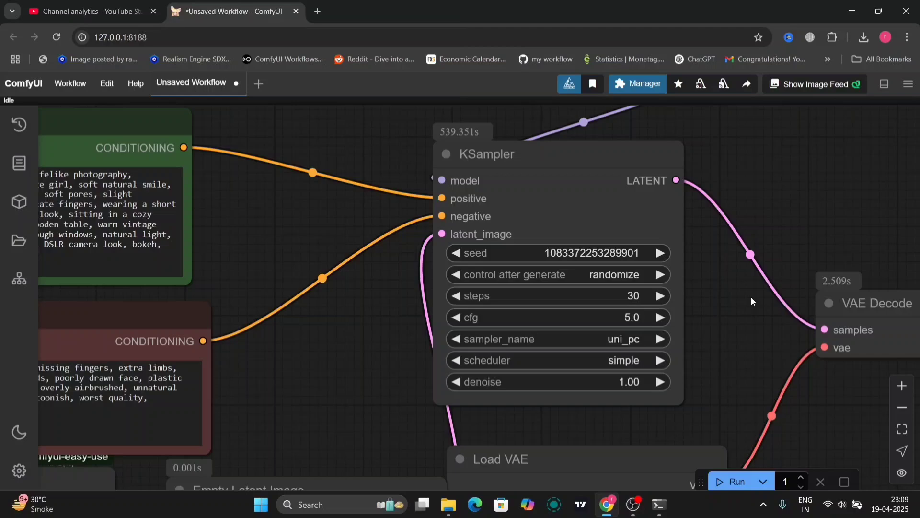
{"action": "left_click_drag", "start_coordinate": [752, 297], "coordinate": [710, 355]}
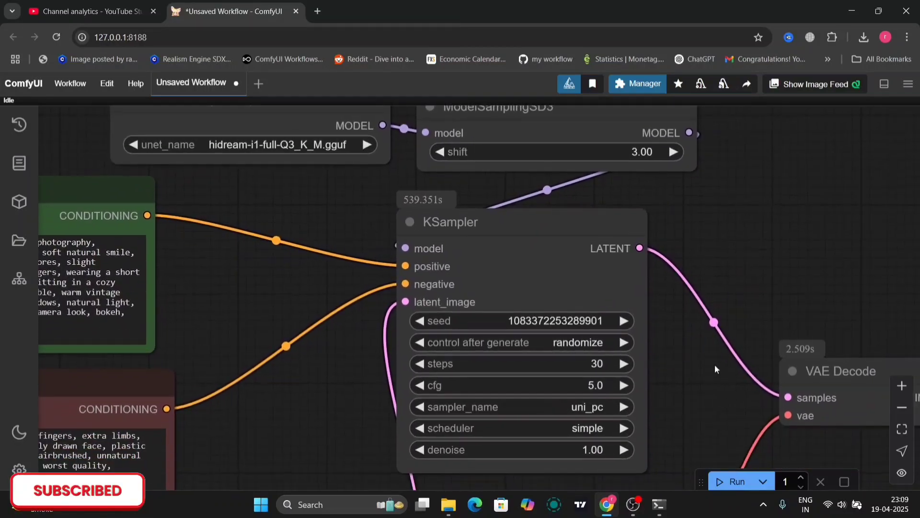
{"action": "left_click", "coordinate": [268, 148]}
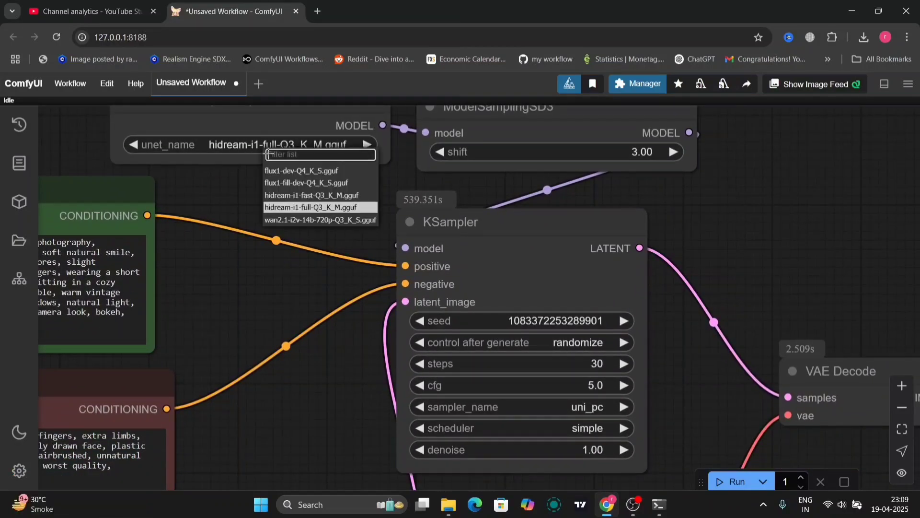
{"action": "left_click", "coordinate": [285, 211]}
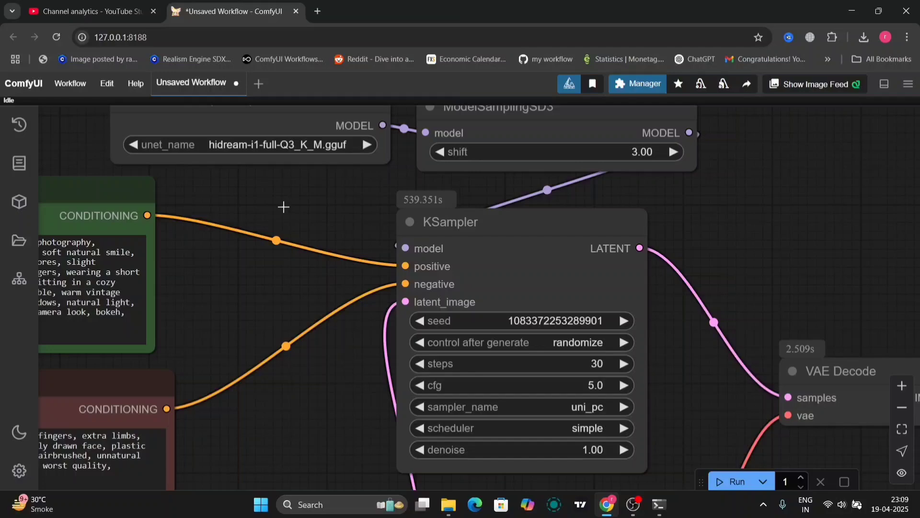
{"action": "left_click_drag", "start_coordinate": [322, 286], "coordinate": [247, 243]}
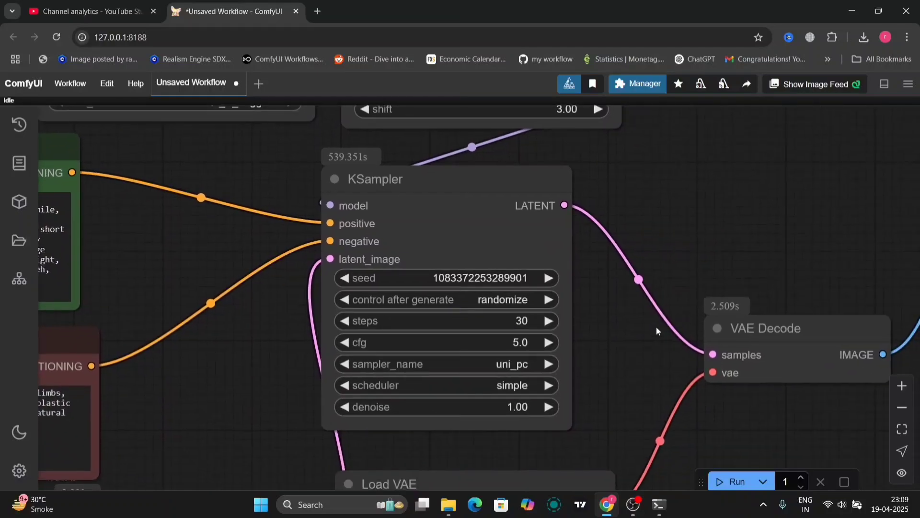
{"action": "scroll", "coordinate": [649, 367], "scroll_direction": "down", "scroll_amount": 5}
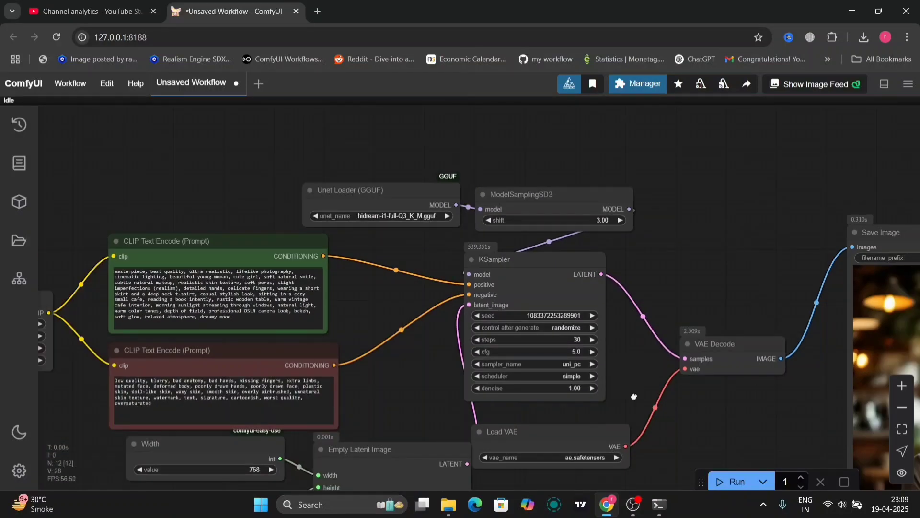
Enlarge the Save Image node to show the 768×1344 cafe reading portrait, then inspect the surrounding nodes.
{"action": "left_click_drag", "start_coordinate": [633, 394], "coordinate": [322, 195]}
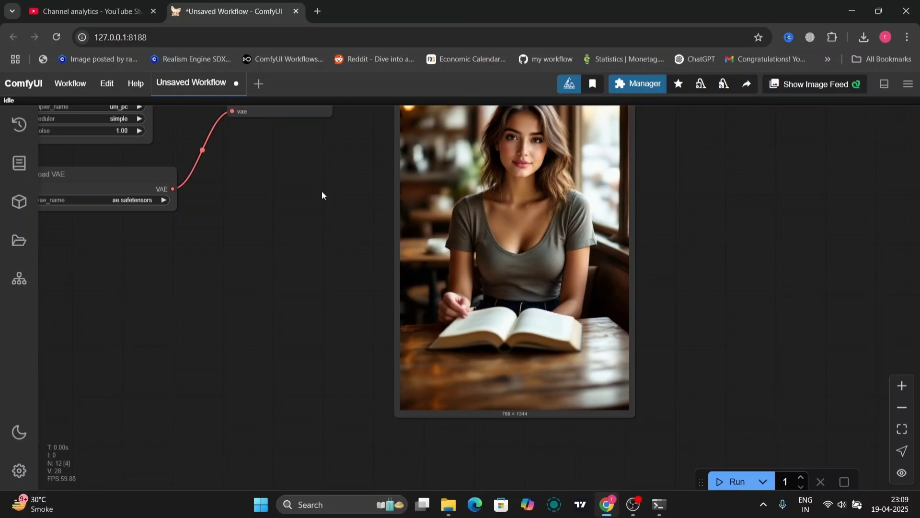
{"action": "left_click_drag", "start_coordinate": [633, 417], "coordinate": [694, 475]}
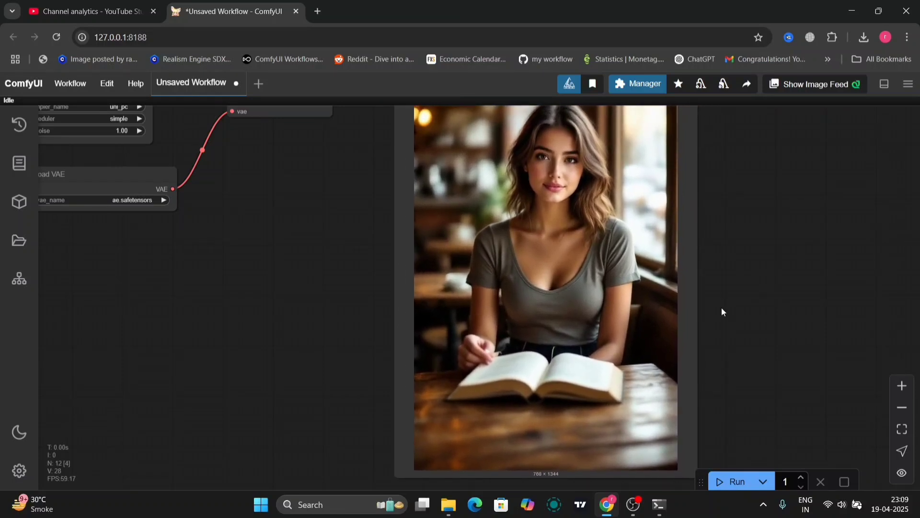
{"action": "left_click_drag", "start_coordinate": [758, 262], "coordinate": [842, 374]}
{"action": "left_click_drag", "start_coordinate": [416, 368], "coordinate": [349, 287]}
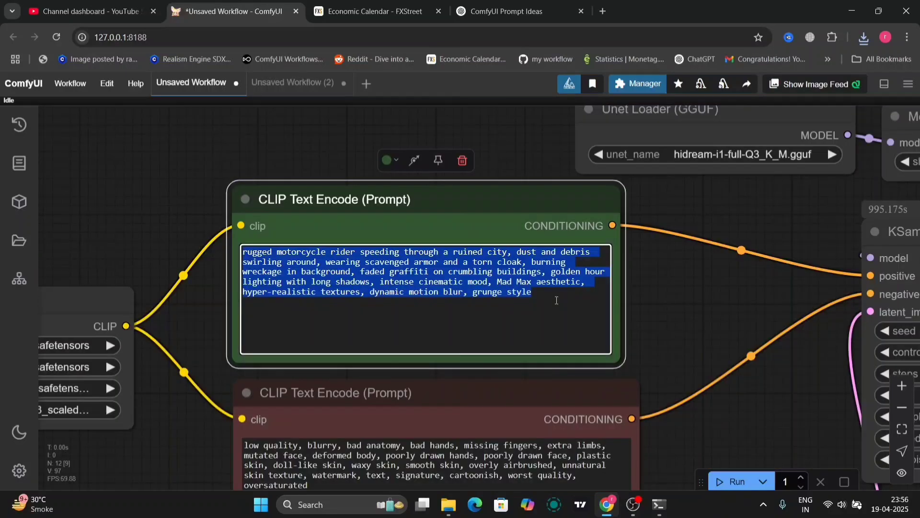
Inspect the generated motorcycle rider image in the Save Image preview.
{"action": "left_click", "coordinate": [694, 320]}
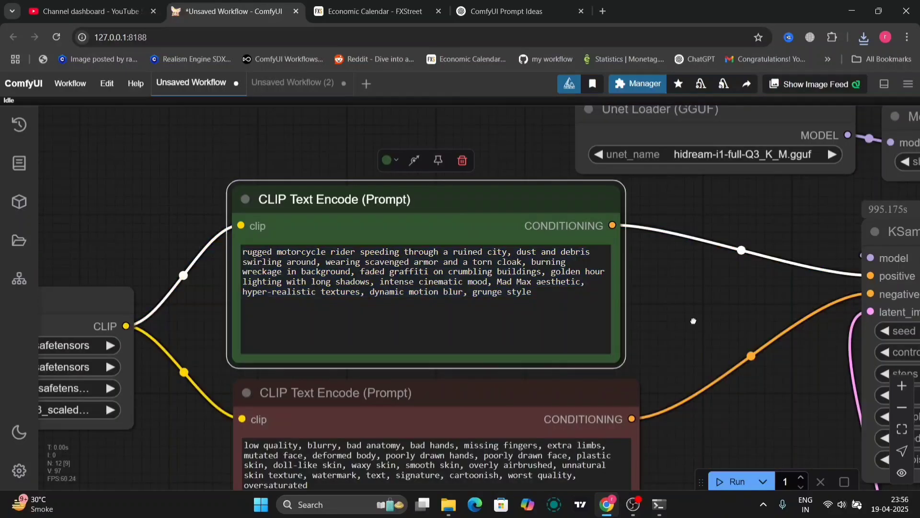
{"action": "scroll", "coordinate": [694, 320], "scroll_direction": "down", "scroll_amount": 5}
{"action": "left_click_drag", "start_coordinate": [721, 363], "coordinate": [390, 276]}
{"action": "scroll", "coordinate": [649, 272], "scroll_direction": "up", "scroll_amount": 5}
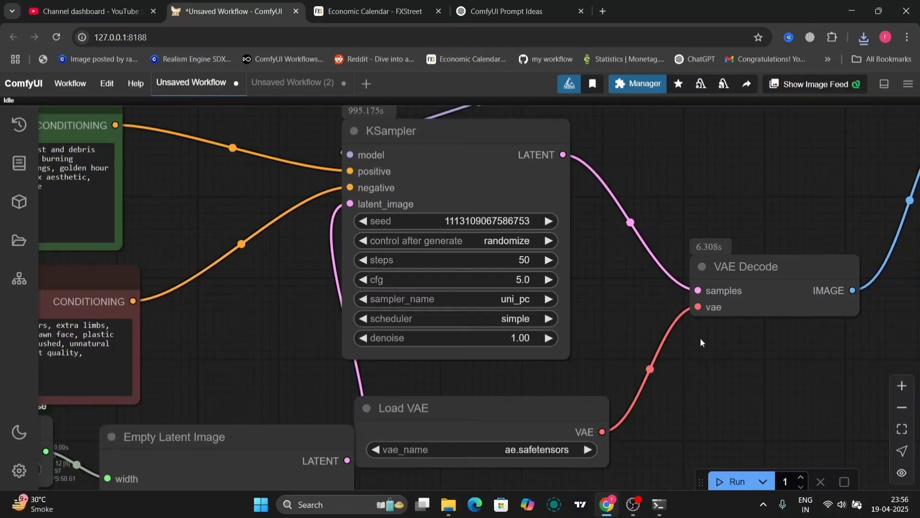
{"action": "left_click_drag", "start_coordinate": [726, 373], "coordinate": [377, 260]}
{"action": "scroll", "coordinate": [450, 315], "scroll_direction": "down", "scroll_amount": 5}
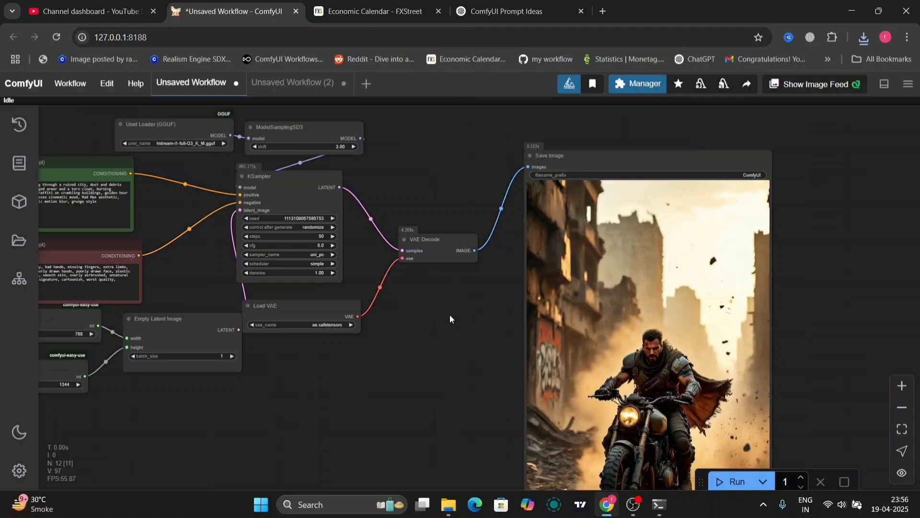
{"action": "left_click_drag", "start_coordinate": [449, 315], "coordinate": [206, 196]}
Review the 50-step KSampler settings and locate the Width and Height nodes.
{"action": "left_click_drag", "start_coordinate": [624, 313], "coordinate": [721, 304]}
{"action": "scroll", "coordinate": [697, 370], "scroll_direction": "up", "scroll_amount": 5}
{"action": "scroll", "coordinate": [800, 393], "scroll_direction": "down", "scroll_amount": 6}
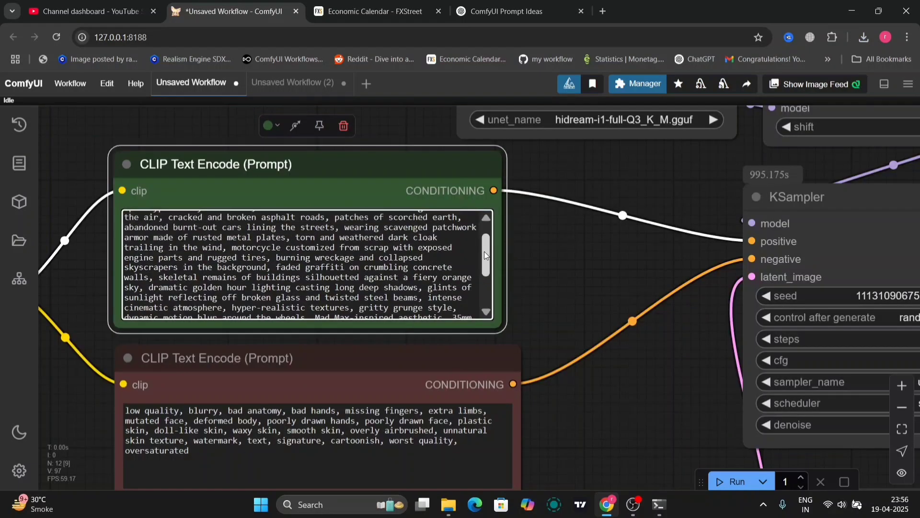
{"action": "left_click_drag", "start_coordinate": [485, 256], "coordinate": [481, 283]}
{"action": "left_click_drag", "start_coordinate": [561, 250], "coordinate": [509, 99]}
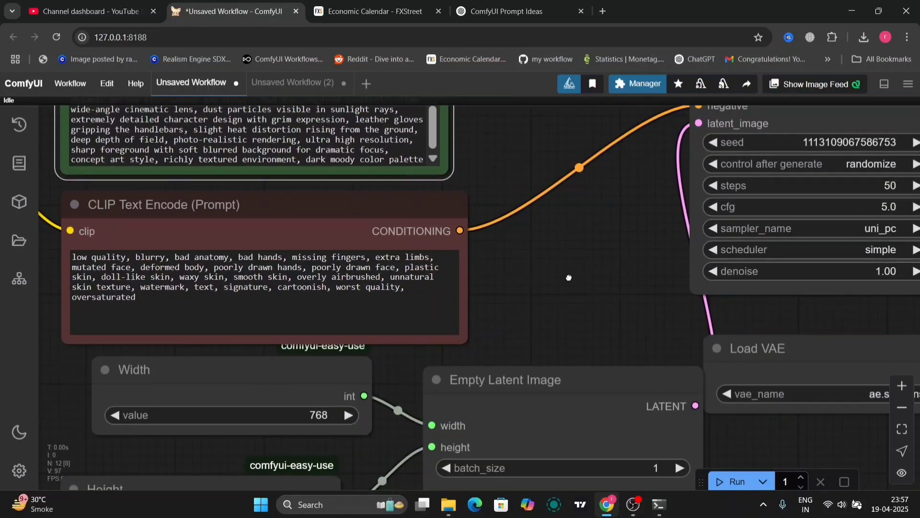
{"action": "left_click_drag", "start_coordinate": [569, 278], "coordinate": [609, 125]}
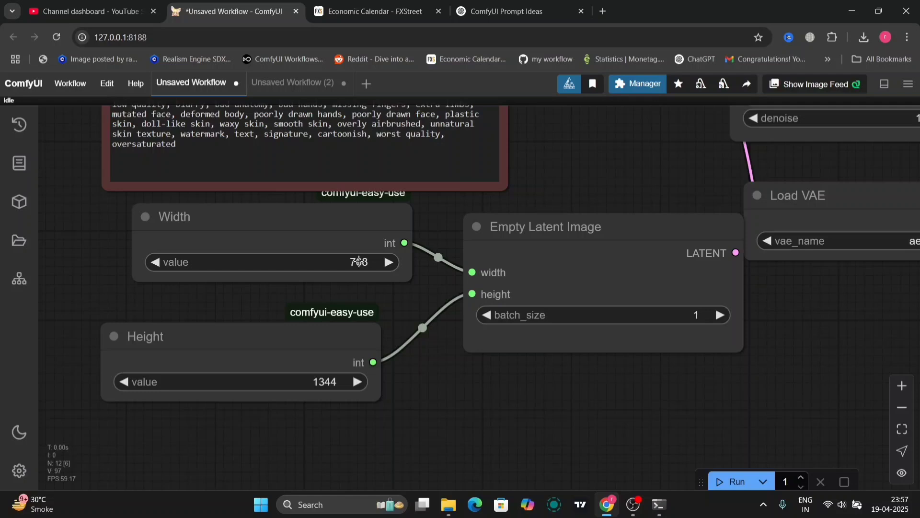
Set Height to 768 and Width to 1344 for a landscape latent.
{"action": "left_click", "coordinate": [324, 388]}
{"action": "type", "text": "768"}
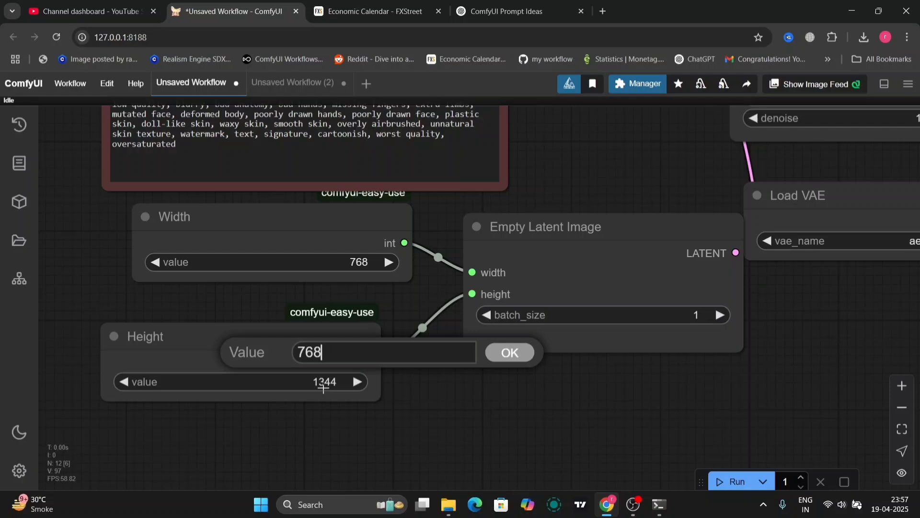
{"action": "key", "text": "Return"}
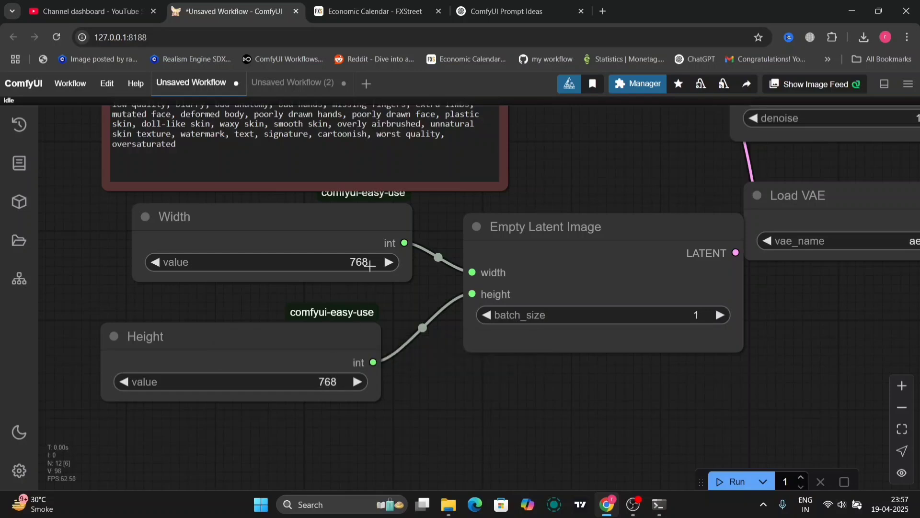
{"action": "left_click", "coordinate": [368, 264]}
{"action": "type", "text": "1344"}
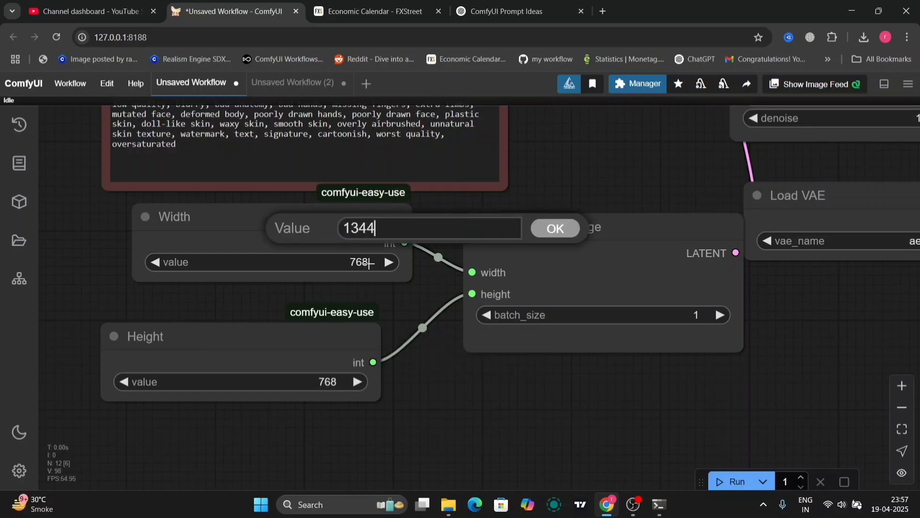
{"action": "key", "text": "Return"}
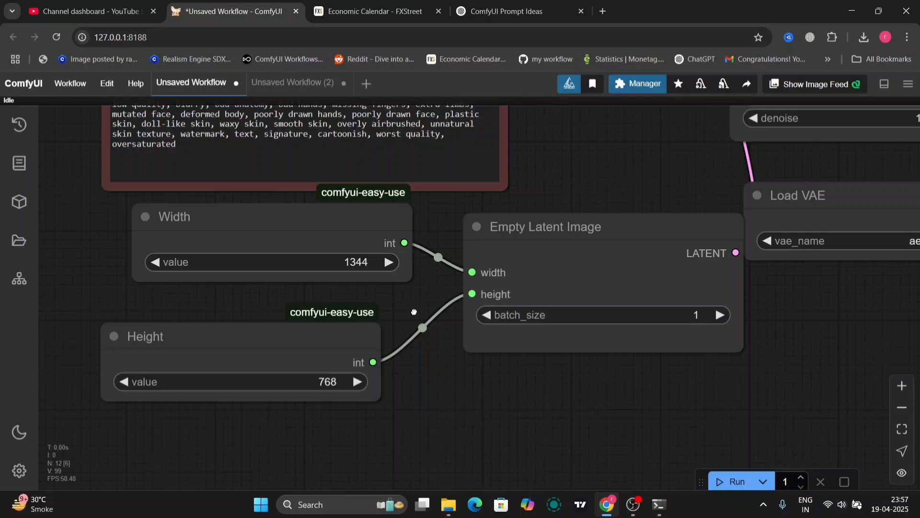
{"action": "left_click_drag", "start_coordinate": [540, 396], "coordinate": [436, 502]}
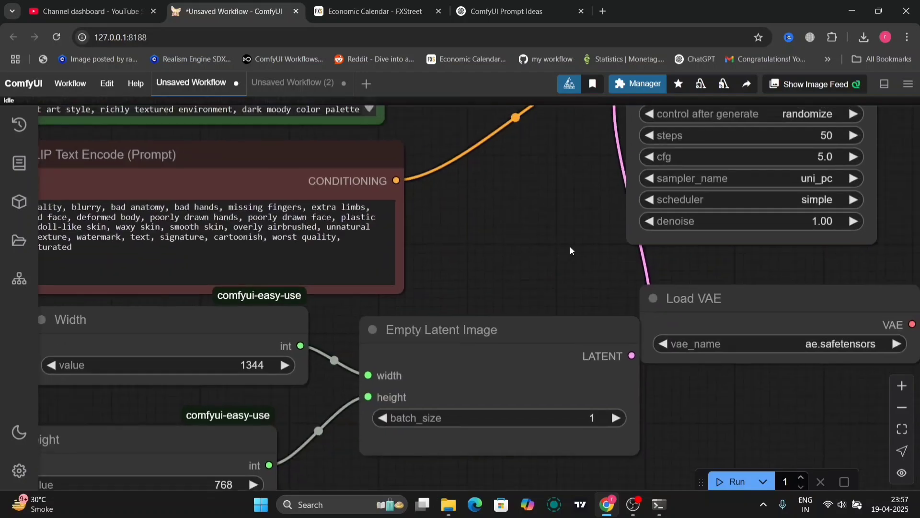
{"action": "left_click_drag", "start_coordinate": [572, 251], "coordinate": [315, 381]}
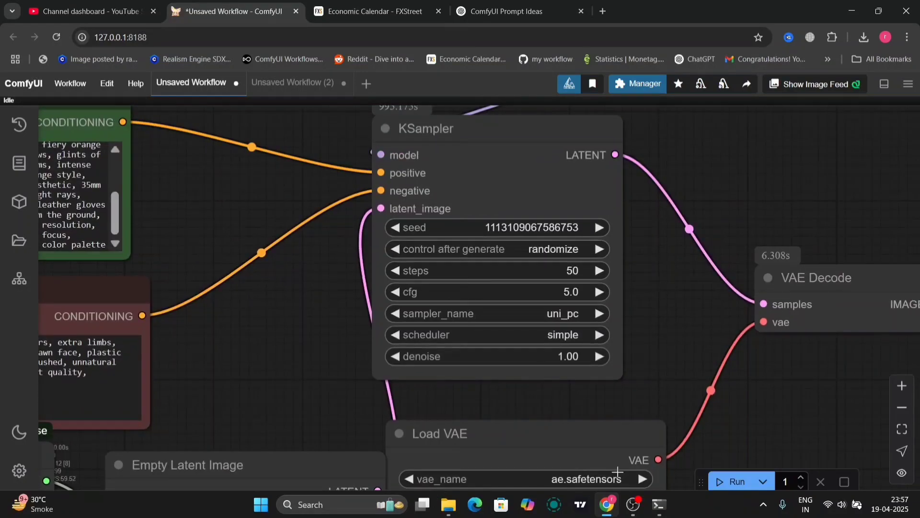
Run the workflow and view the 1344×768 motorcycle wasteland image.
{"action": "left_click", "coordinate": [724, 481]}
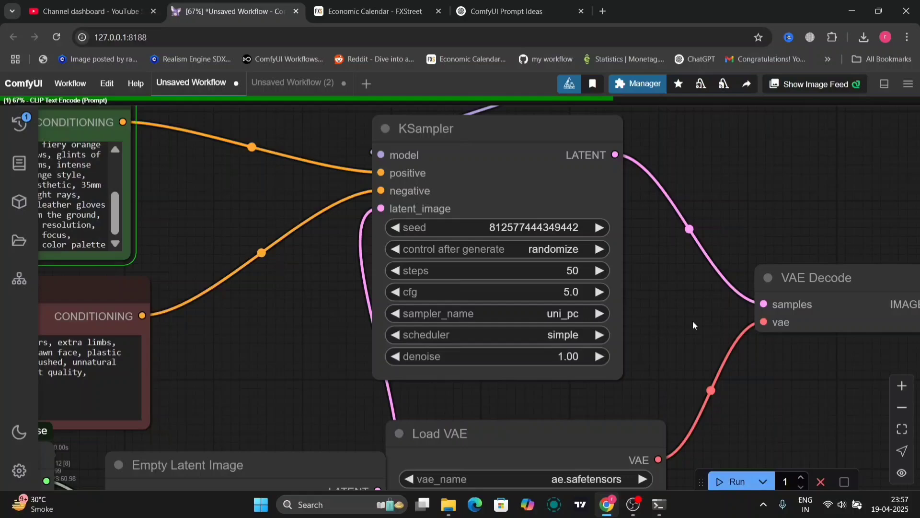
{"action": "scroll", "coordinate": [692, 321], "scroll_direction": "down", "scroll_amount": 8}
{"action": "scroll", "coordinate": [692, 321], "scroll_direction": "up", "scroll_amount": 5}
{"action": "left_click_drag", "start_coordinate": [692, 321], "coordinate": [311, 303]}
{"action": "left_click_drag", "start_coordinate": [460, 394], "coordinate": [203, 91]}
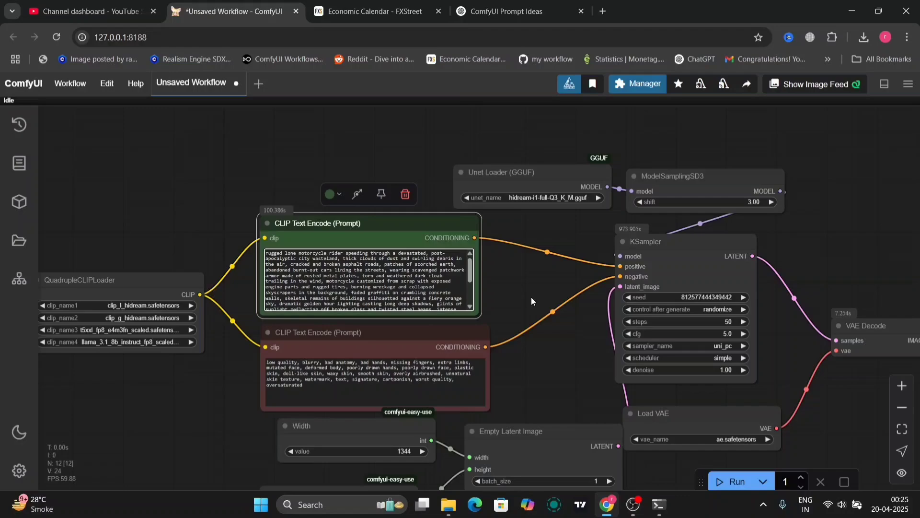
{"action": "left_click_drag", "start_coordinate": [531, 297], "coordinate": [386, 219]}
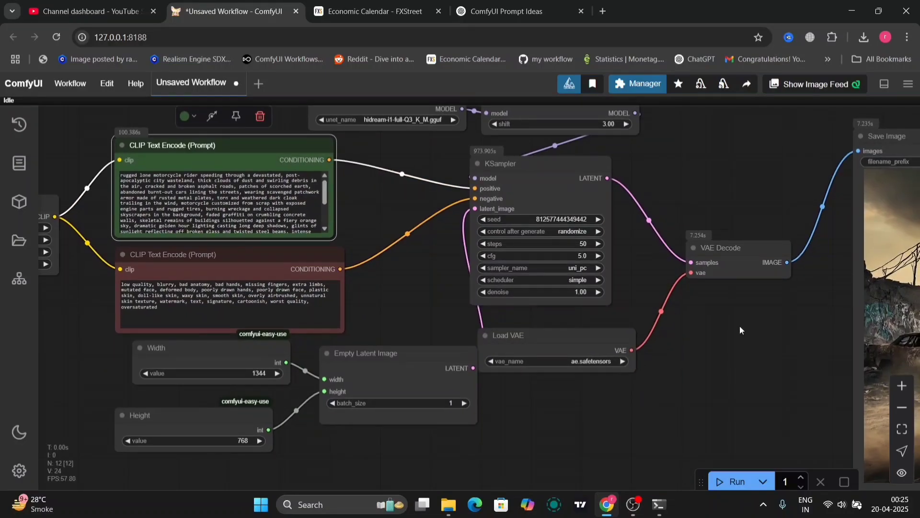
{"action": "left_click_drag", "start_coordinate": [784, 365], "coordinate": [315, 273]}
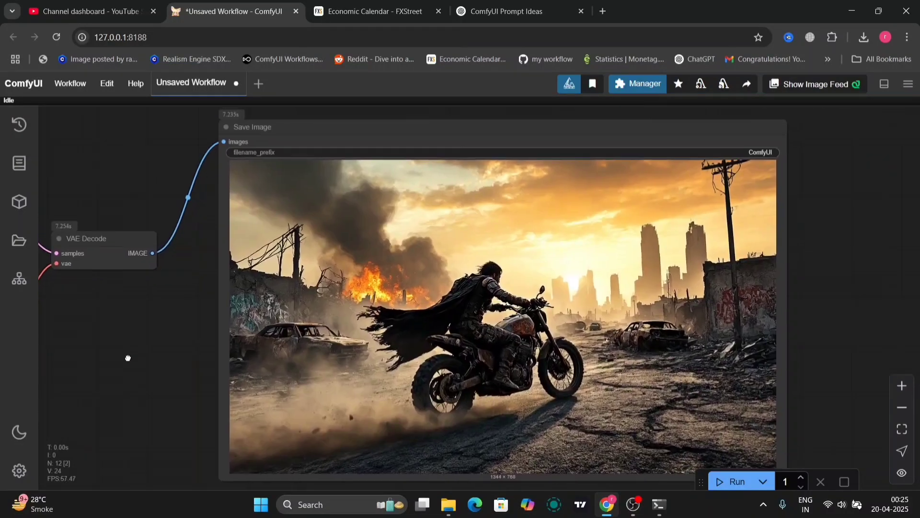
{"action": "scroll", "coordinate": [515, 314], "scroll_direction": "up", "scroll_amount": 5}
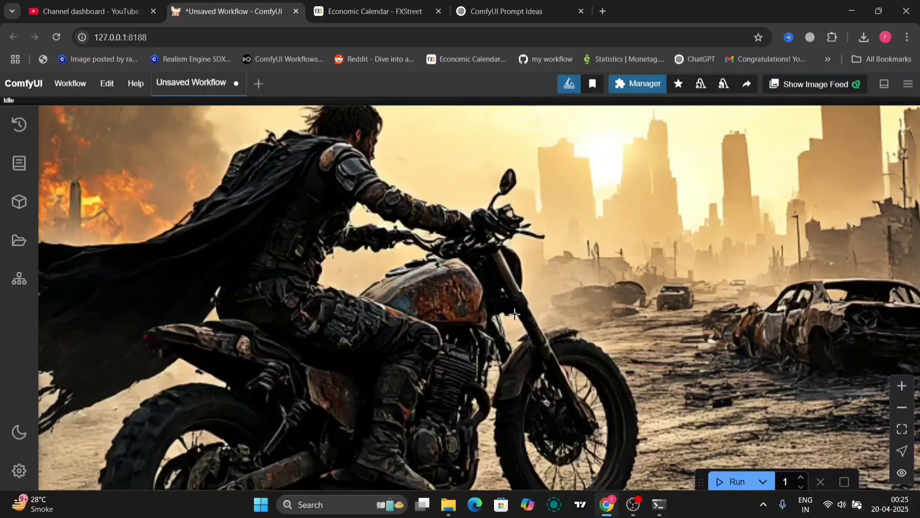
{"action": "scroll", "coordinate": [515, 314], "scroll_direction": "down", "scroll_amount": 6}
{"action": "left_click_drag", "start_coordinate": [747, 301], "coordinate": [781, 289]}
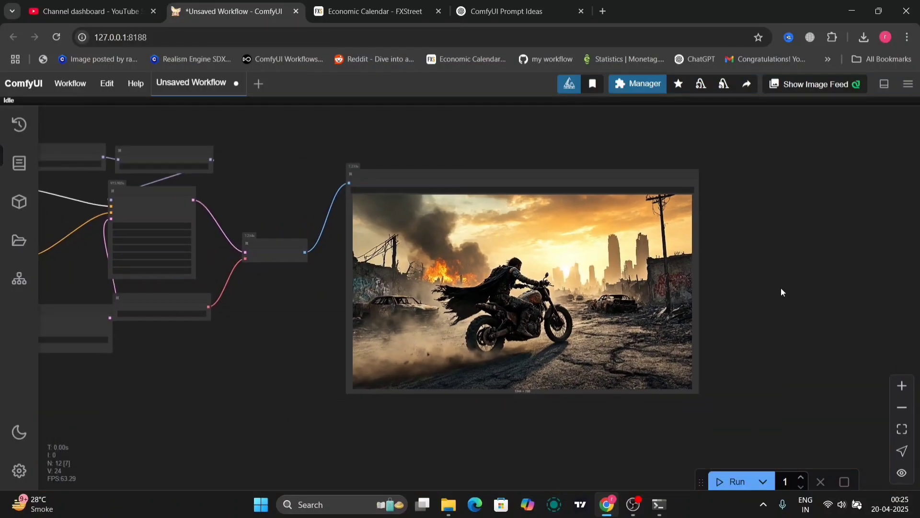
Download the generated image from the Save Image node as ComfyUI_00006_.png.
{"action": "left_click", "coordinate": [543, 291]}
{"action": "right_click", "coordinate": [543, 291]}
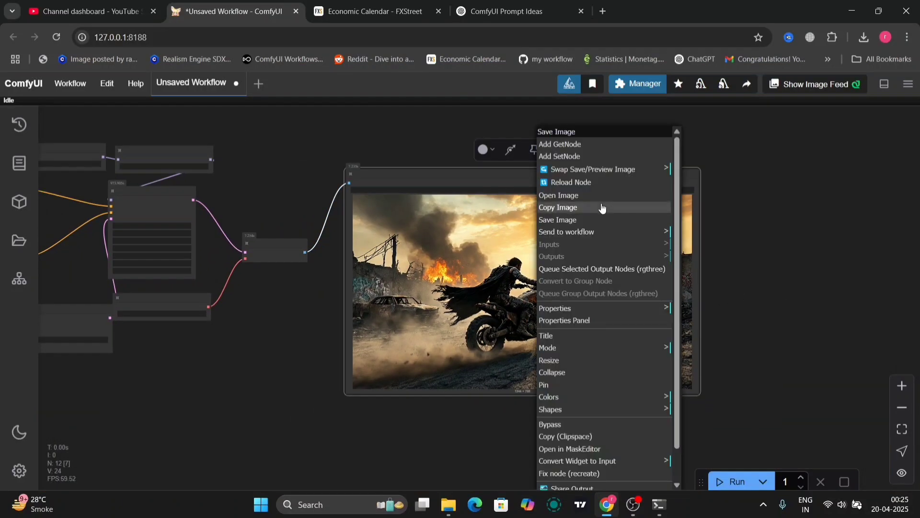
{"action": "left_click", "coordinate": [596, 221]}
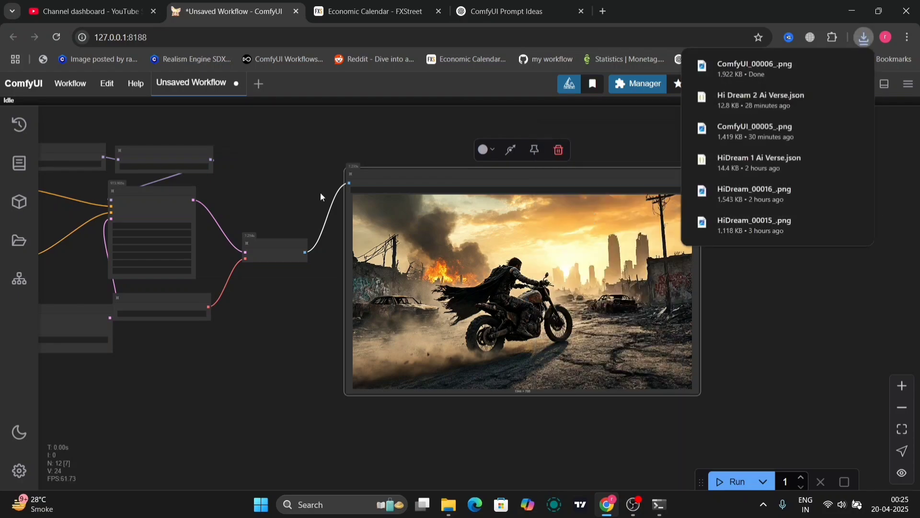
{"action": "left_click_drag", "start_coordinate": [320, 192], "coordinate": [646, 216]}
Switch the Unet Loader model to hidream-i1-fast-Q3_K_M.gguf.
{"action": "scroll", "coordinate": [646, 217], "scroll_direction": "up", "scroll_amount": 4}
{"action": "left_click_drag", "start_coordinate": [389, 183], "coordinate": [683, 223]}
{"action": "scroll", "coordinate": [683, 224], "scroll_direction": "up", "scroll_amount": 2}
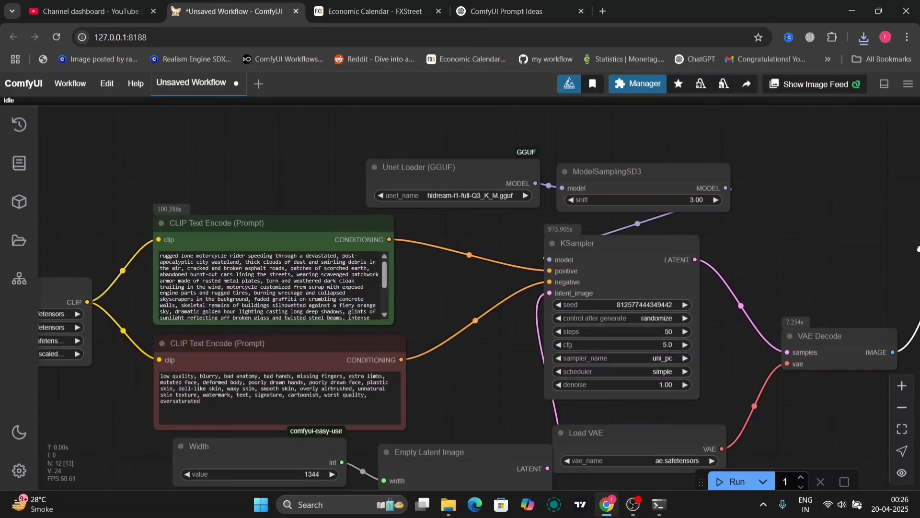
{"action": "left_click", "coordinate": [496, 197]}
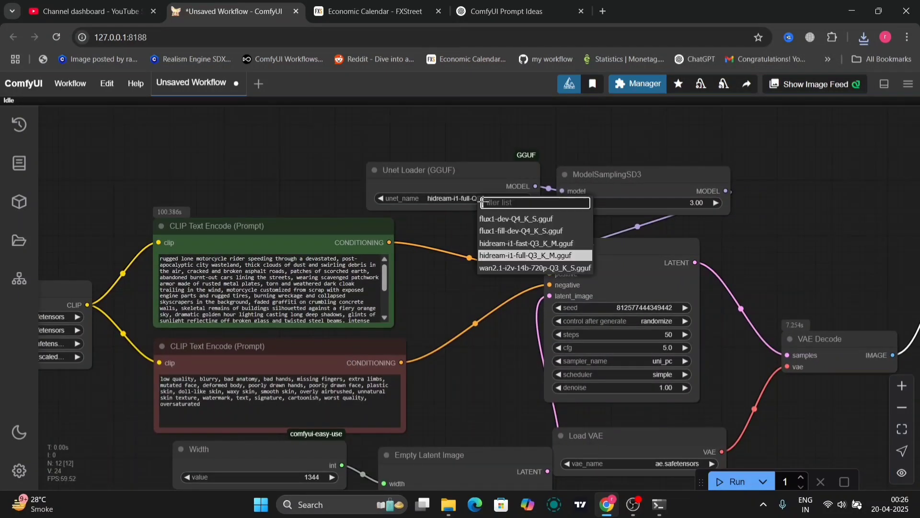
{"action": "left_click", "coordinate": [506, 244]}
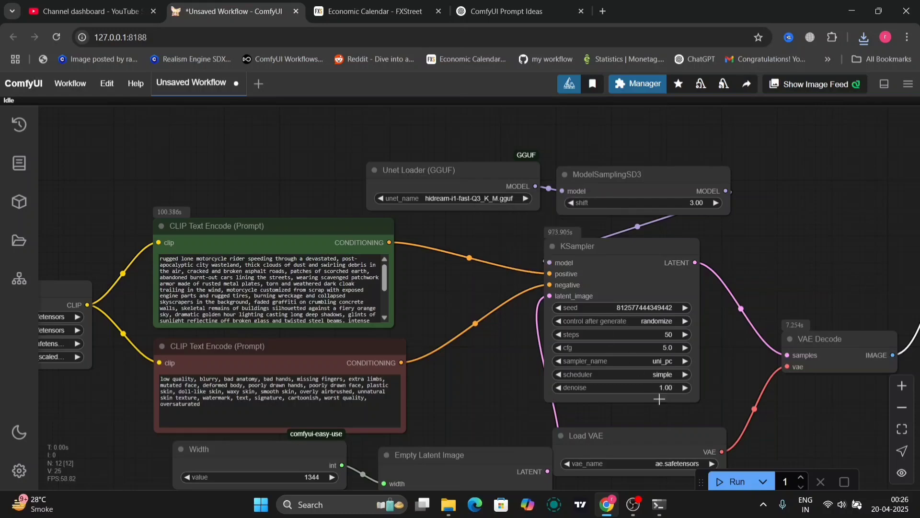
Run the fast model and view the new sunset motorcycle image with white splatter edges.
{"action": "left_click", "coordinate": [720, 483]}
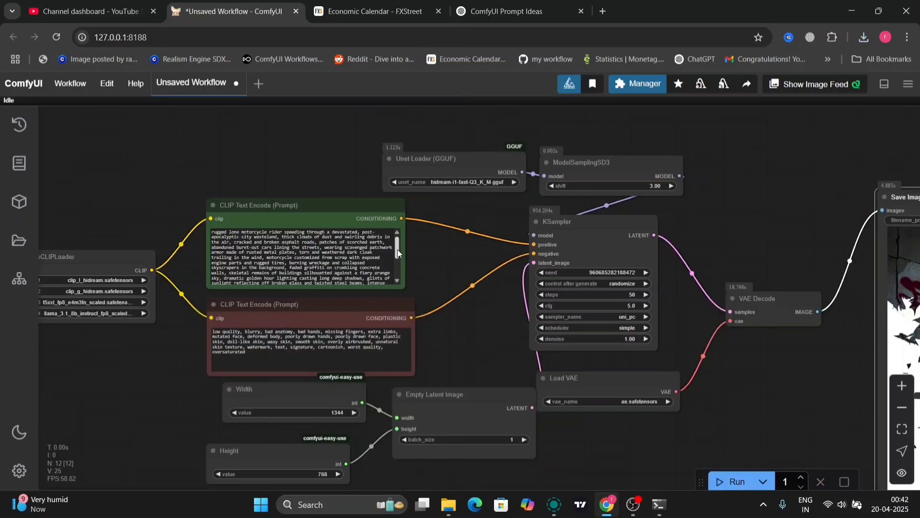
{"action": "left_click", "coordinate": [401, 287]}
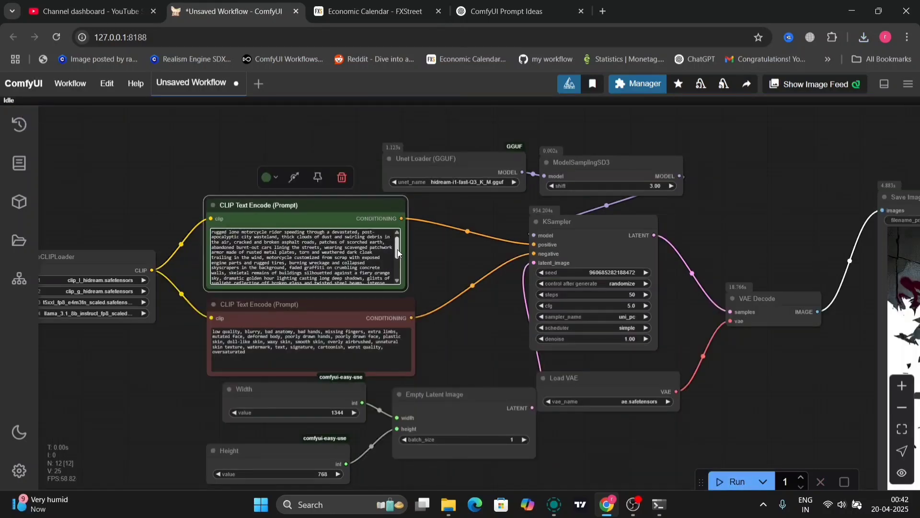
{"action": "scroll", "coordinate": [383, 268], "scroll_direction": "down", "scroll_amount": 3}
{"action": "scroll", "coordinate": [397, 270], "scroll_direction": "up", "scroll_amount": 3}
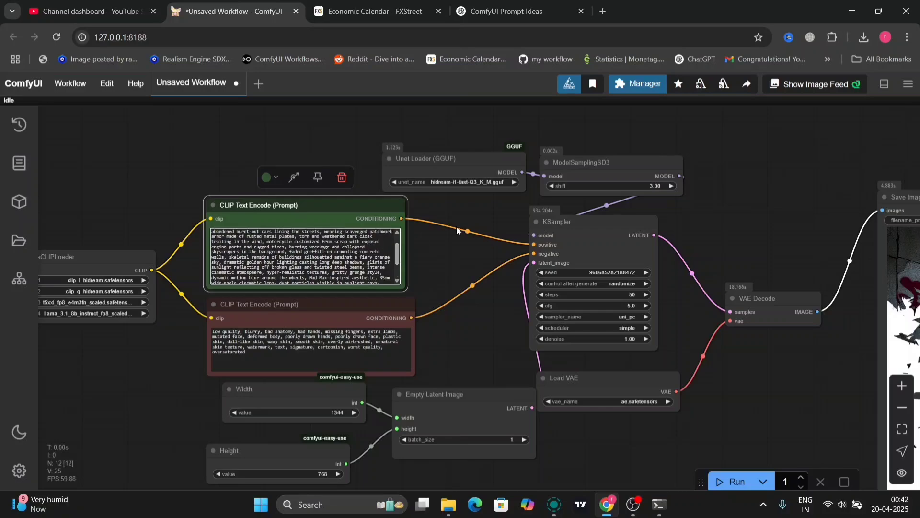
{"action": "scroll", "coordinate": [459, 225], "scroll_direction": "up", "scroll_amount": 5}
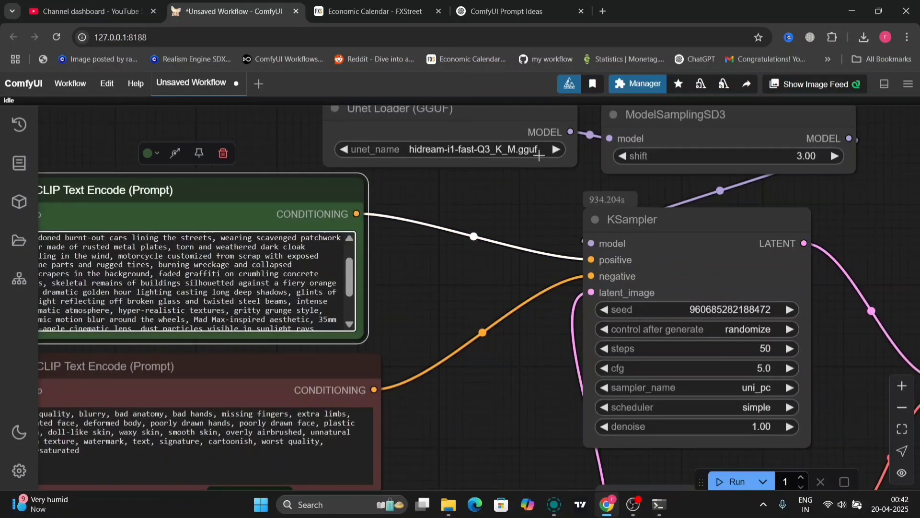
{"action": "scroll", "coordinate": [840, 403], "scroll_direction": "down", "scroll_amount": 5}
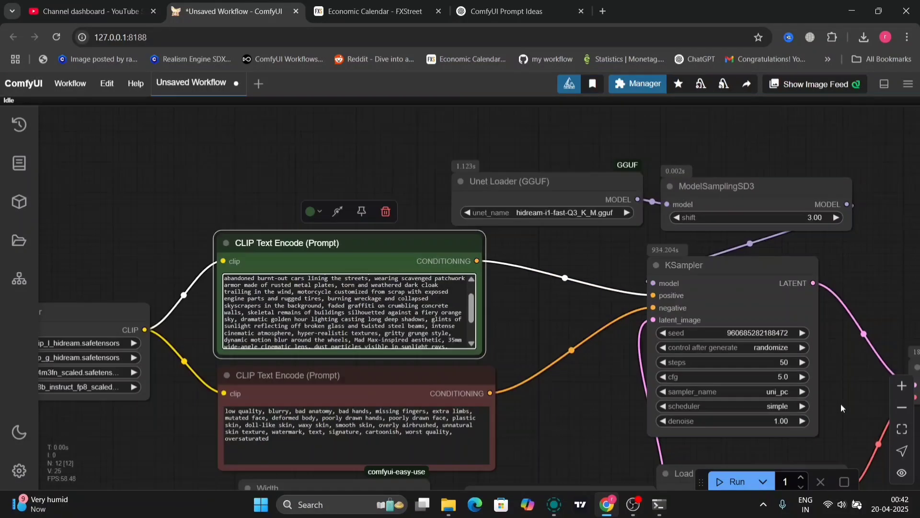
{"action": "left_click_drag", "start_coordinate": [841, 404], "coordinate": [320, 309]}
{"action": "left_click_drag", "start_coordinate": [427, 393], "coordinate": [220, 346]}
{"action": "scroll", "coordinate": [738, 280], "scroll_direction": "up", "scroll_amount": 5}
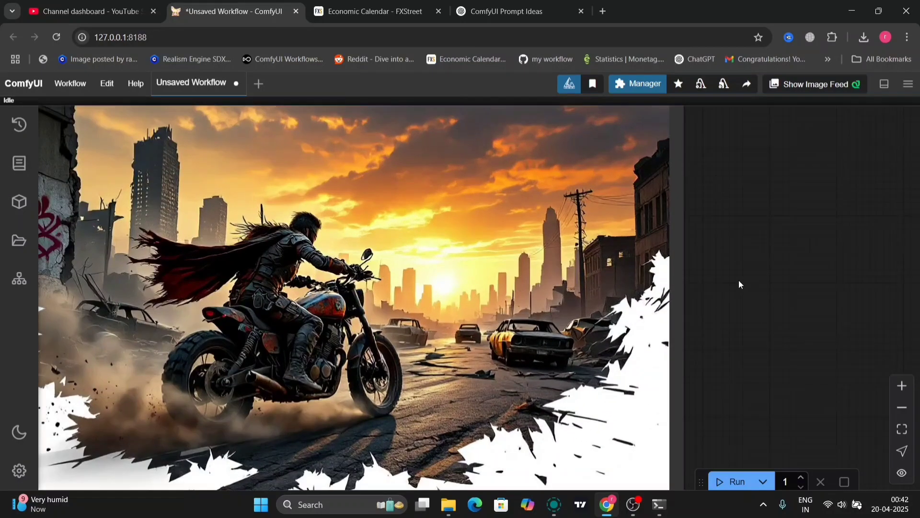
{"action": "left_click_drag", "start_coordinate": [739, 283], "coordinate": [903, 275]}
{"action": "scroll", "coordinate": [904, 273], "scroll_direction": "down", "scroll_amount": 5}
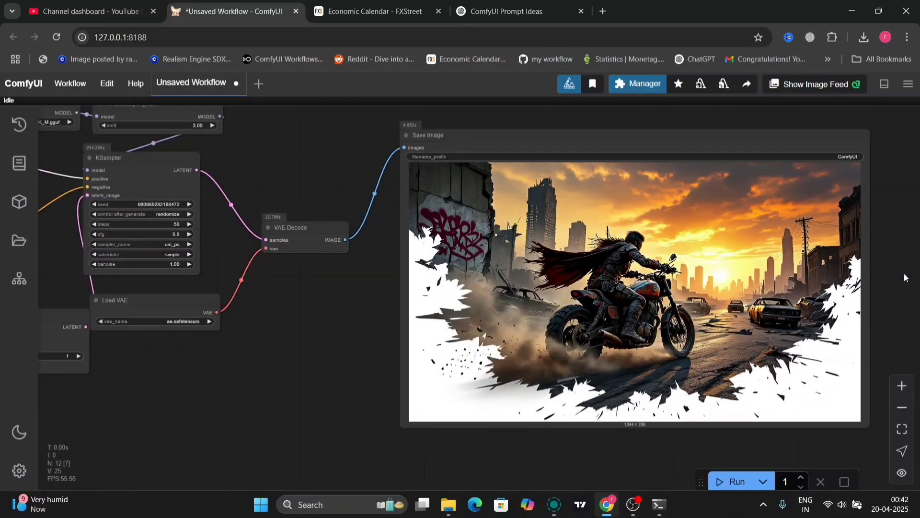
{"action": "scroll", "coordinate": [904, 274], "scroll_direction": "up", "scroll_amount": 3}
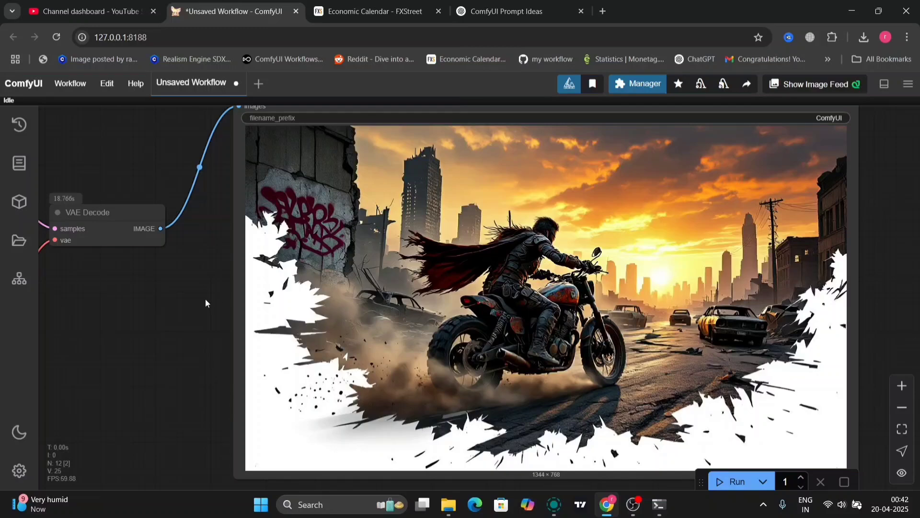
{"action": "left_click_drag", "start_coordinate": [206, 303], "coordinate": [541, 307]}
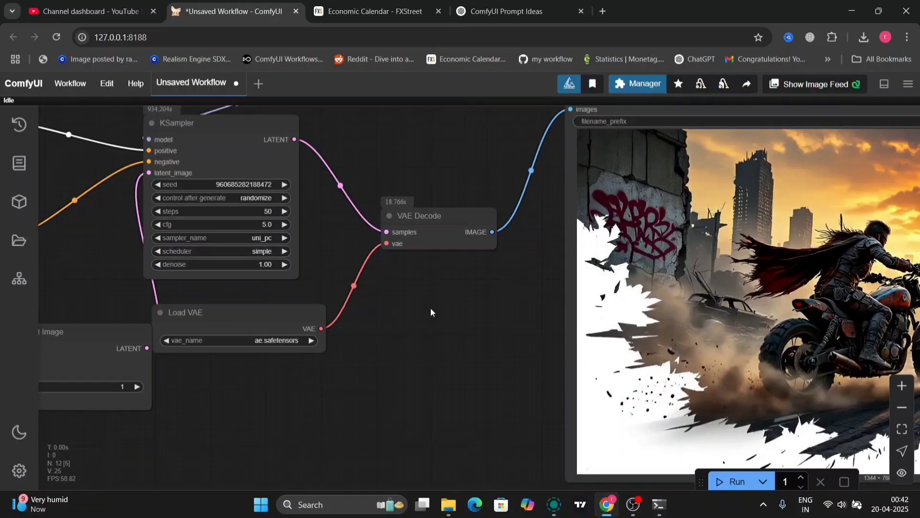
{"action": "left_click", "coordinate": [265, 224]}
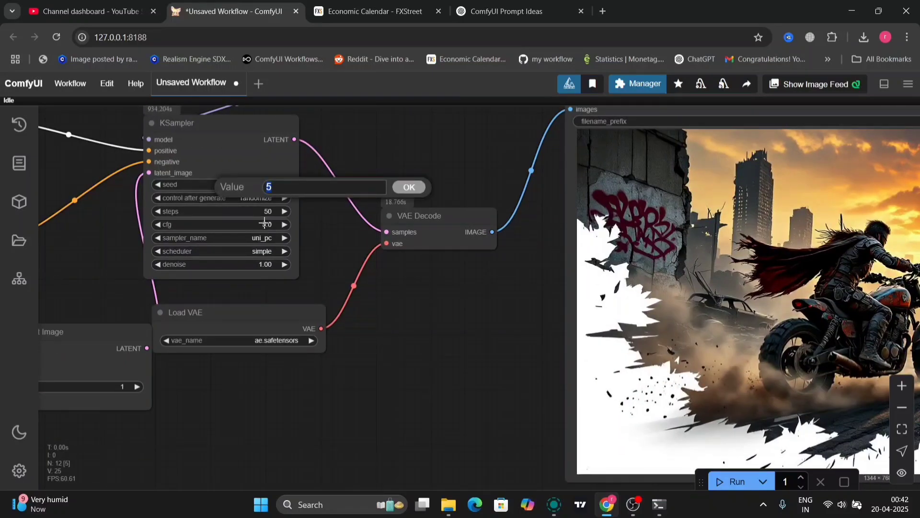
{"action": "left_click", "coordinate": [410, 188]}
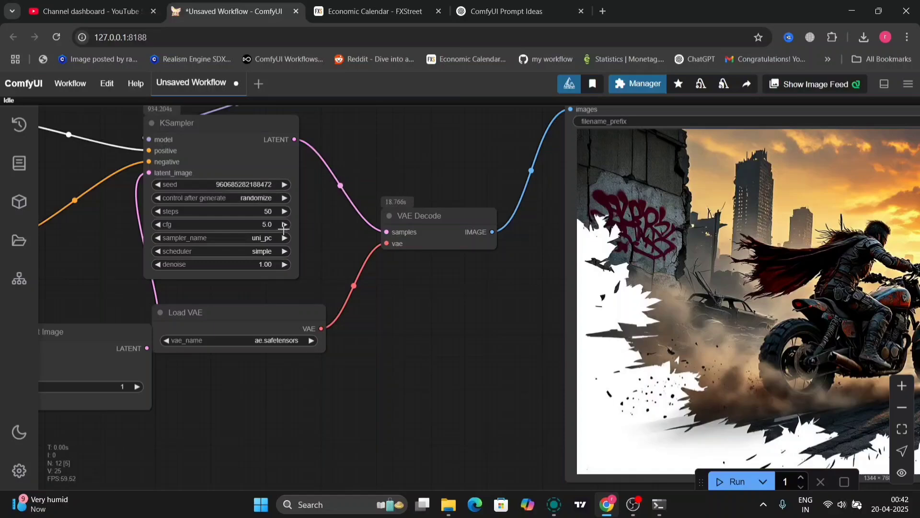
{"action": "left_click_drag", "start_coordinate": [329, 264], "coordinate": [790, 347]}
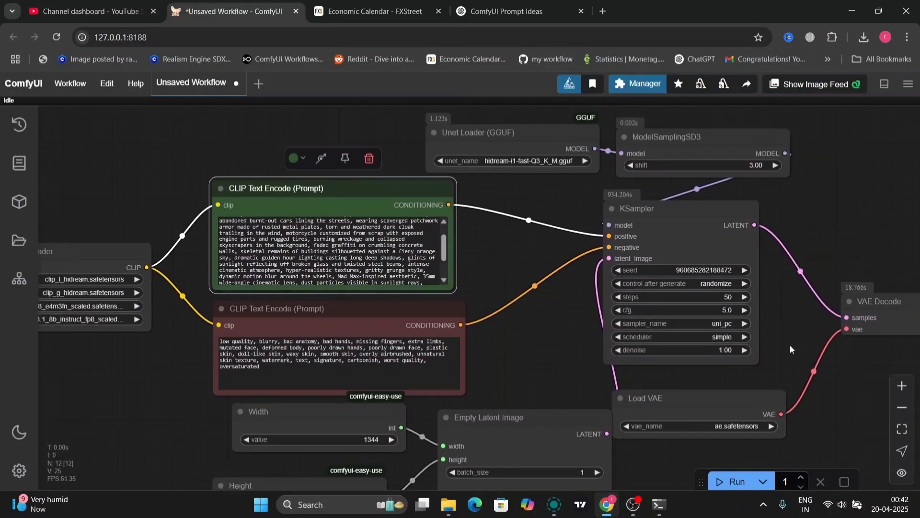